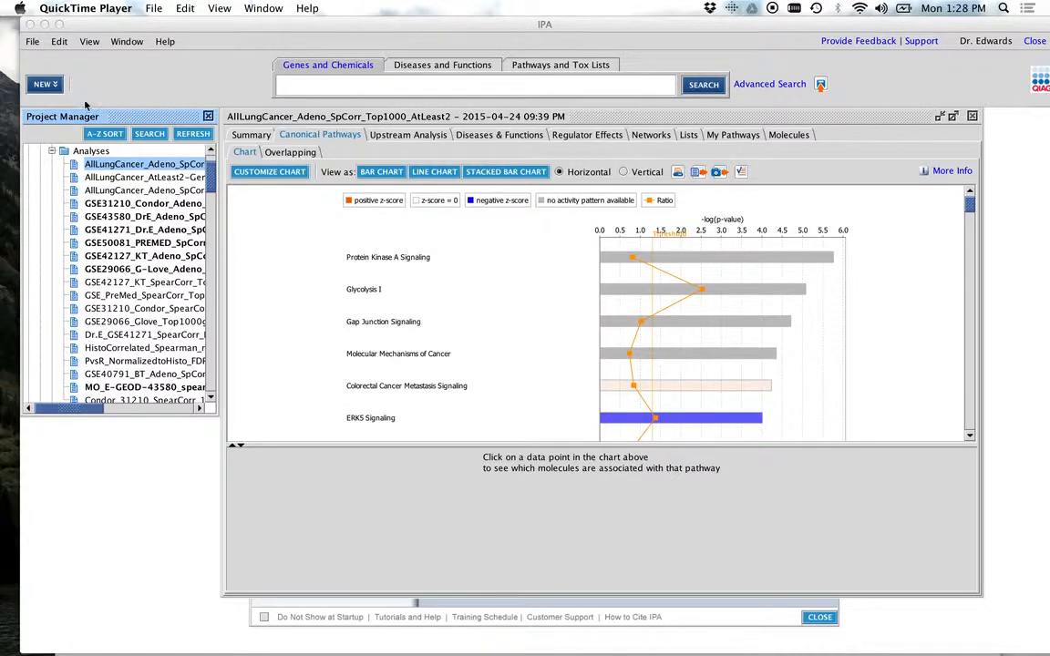
Start a new Core Analysis and choose to upload a new dataset for it
left_click(47, 83)
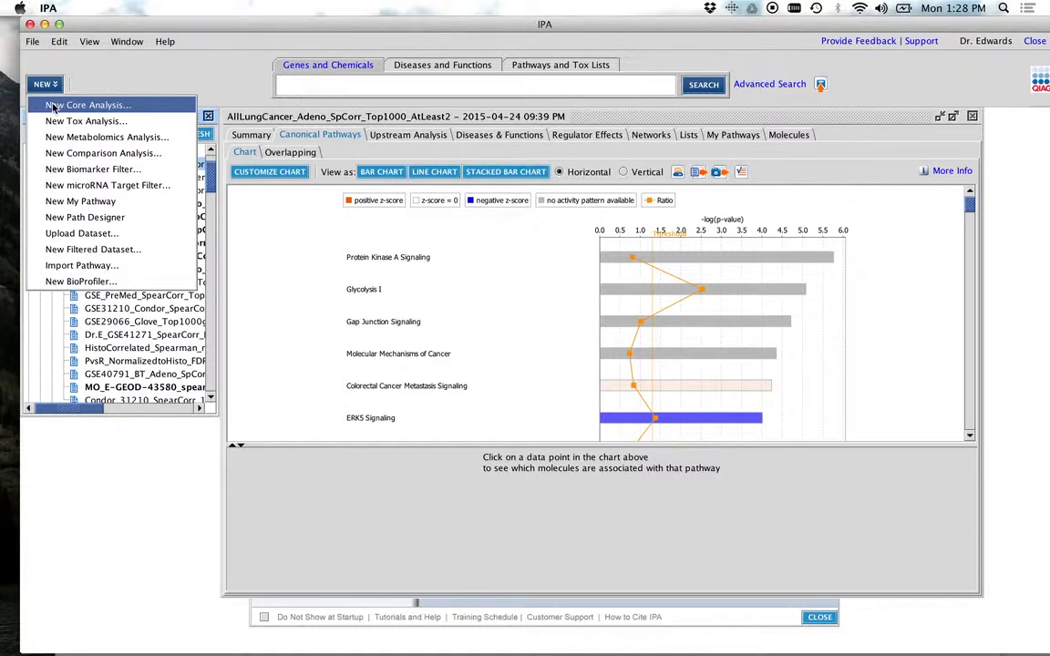
left_click(53, 105)
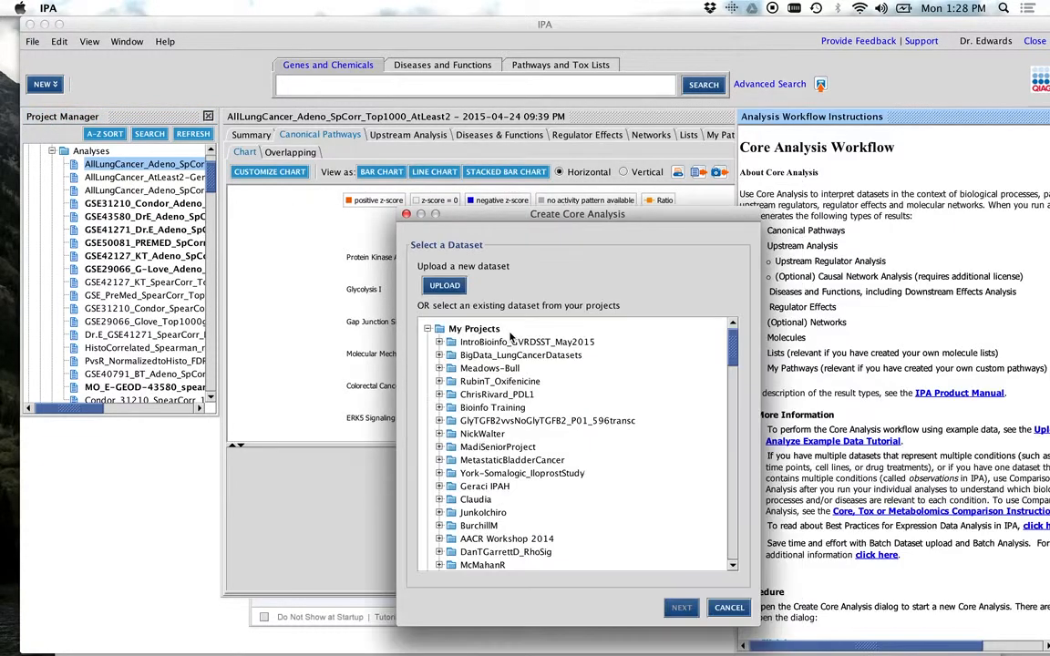
left_click_drag(430, 211, 245, 32)
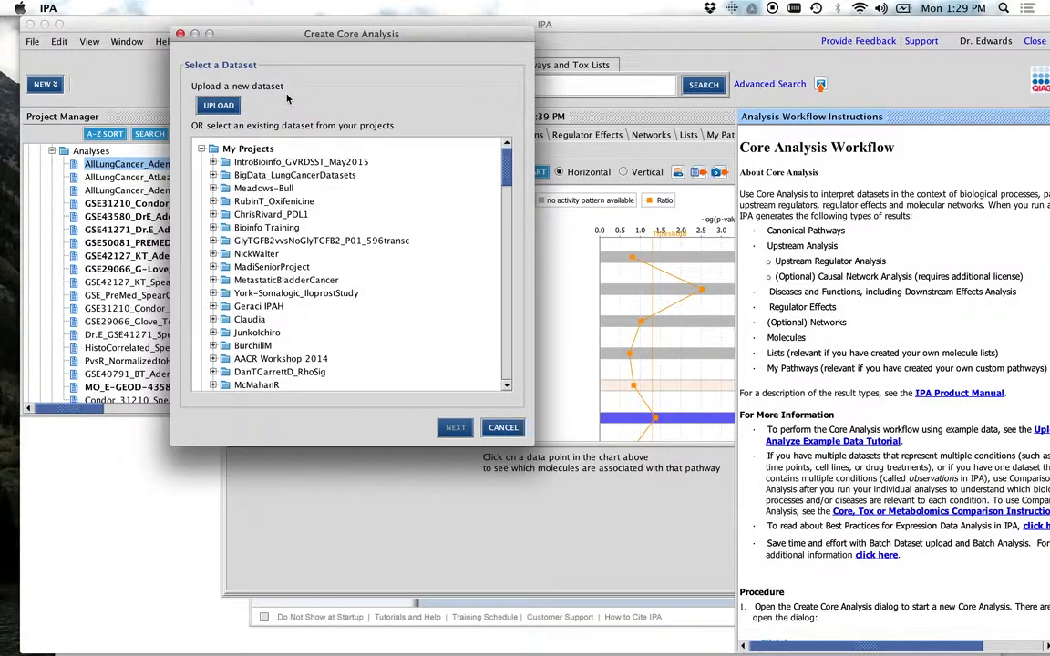
left_click(219, 105)
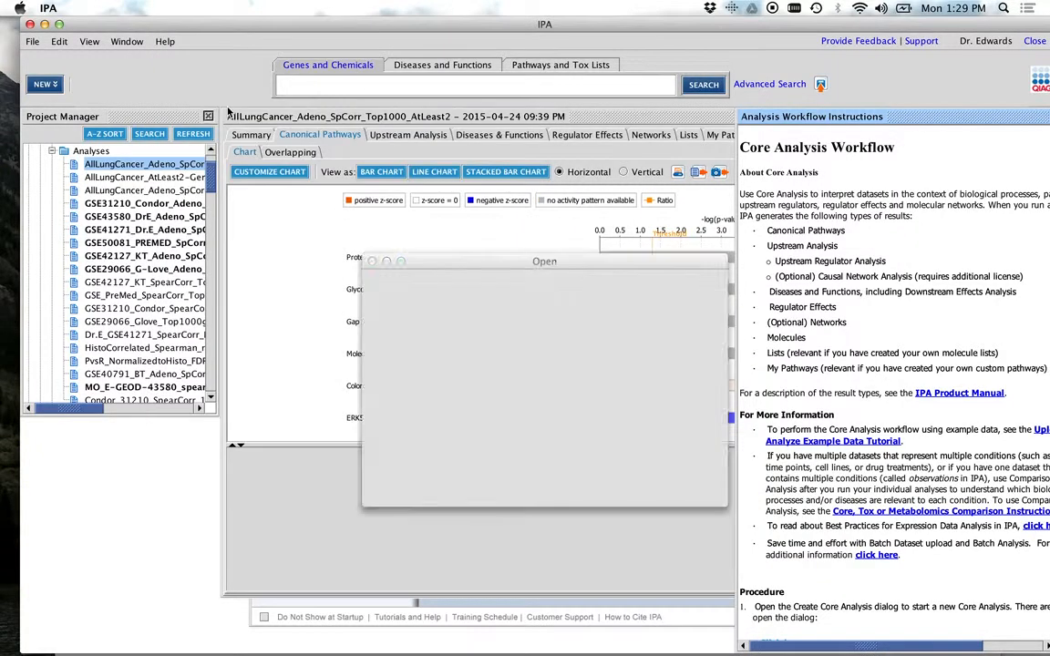
Browse to the Final Lung Cancer Gene Lists folder inside GVRDSST Course > LungCancerStudies, enlarging the file dialog
left_click_drag(412, 233, 297, 75)
double_click(487, 188)
double_click(229, 190)
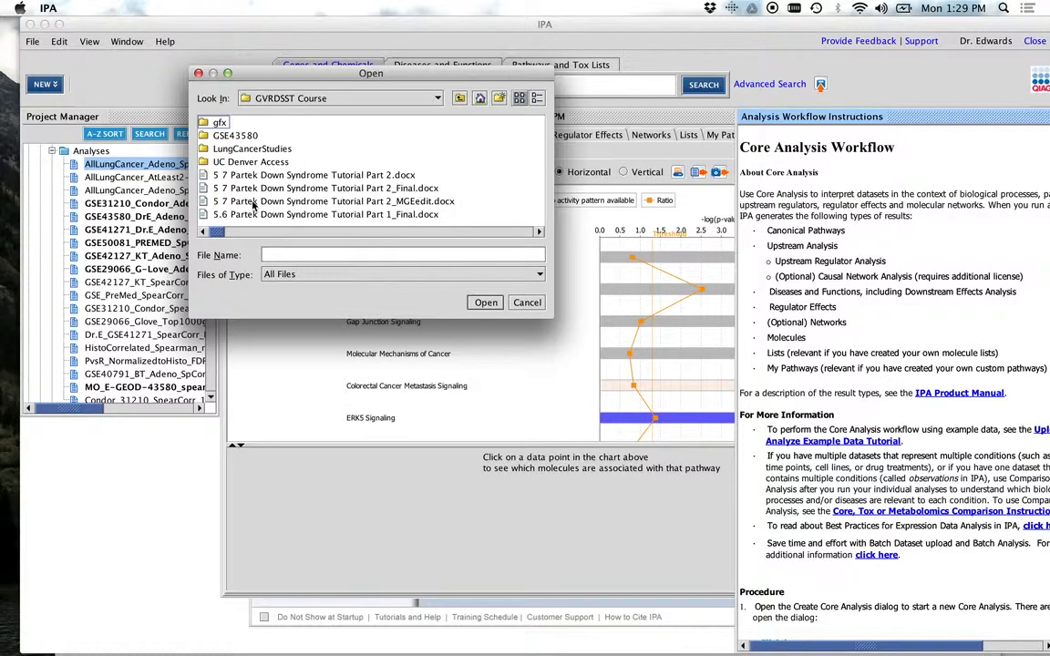
double_click(263, 151)
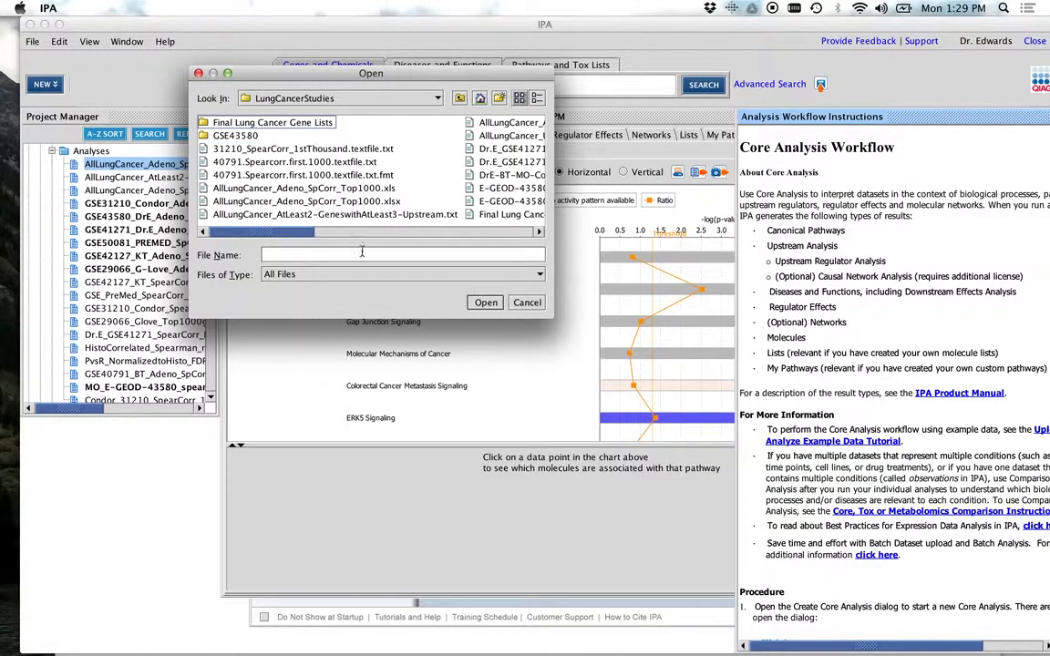
left_click_drag(292, 234, 381, 231)
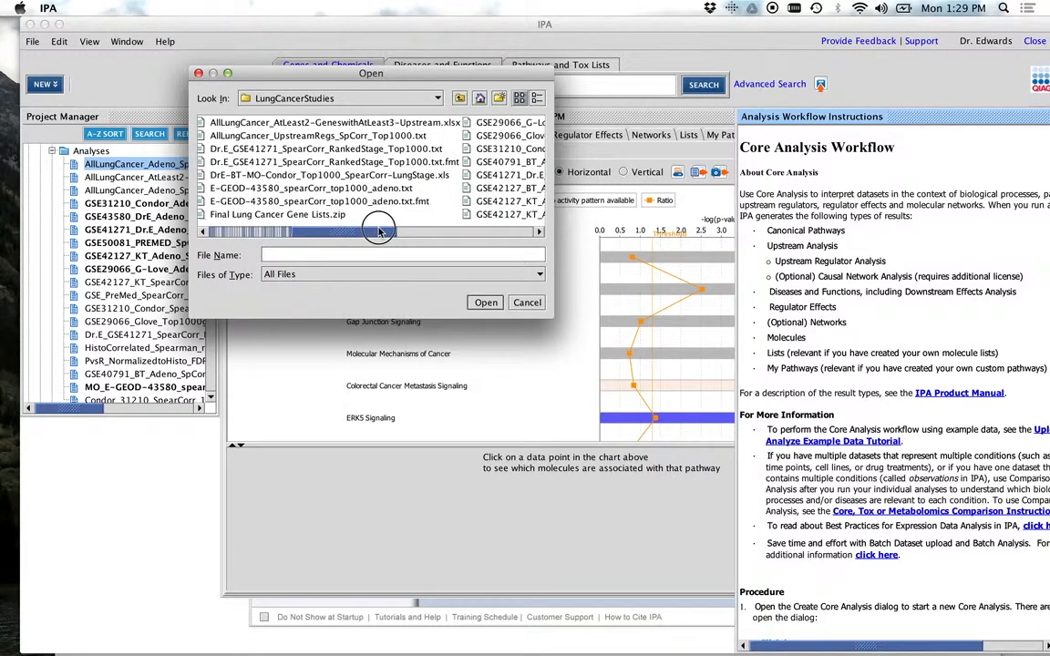
left_click_drag(551, 318, 734, 498)
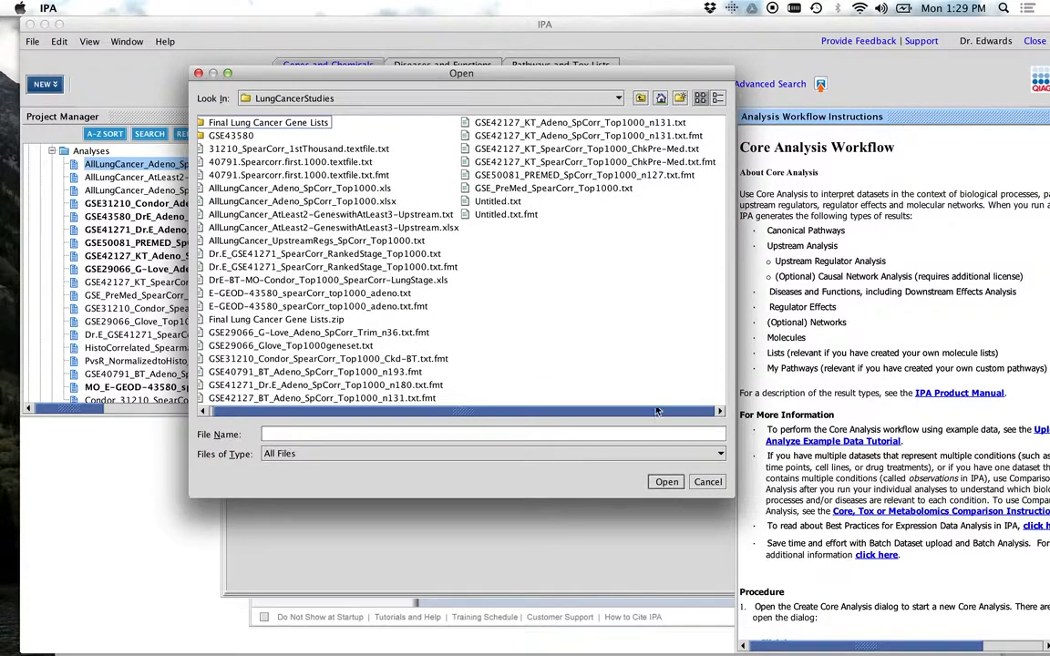
left_click_drag(657, 412, 551, 419)
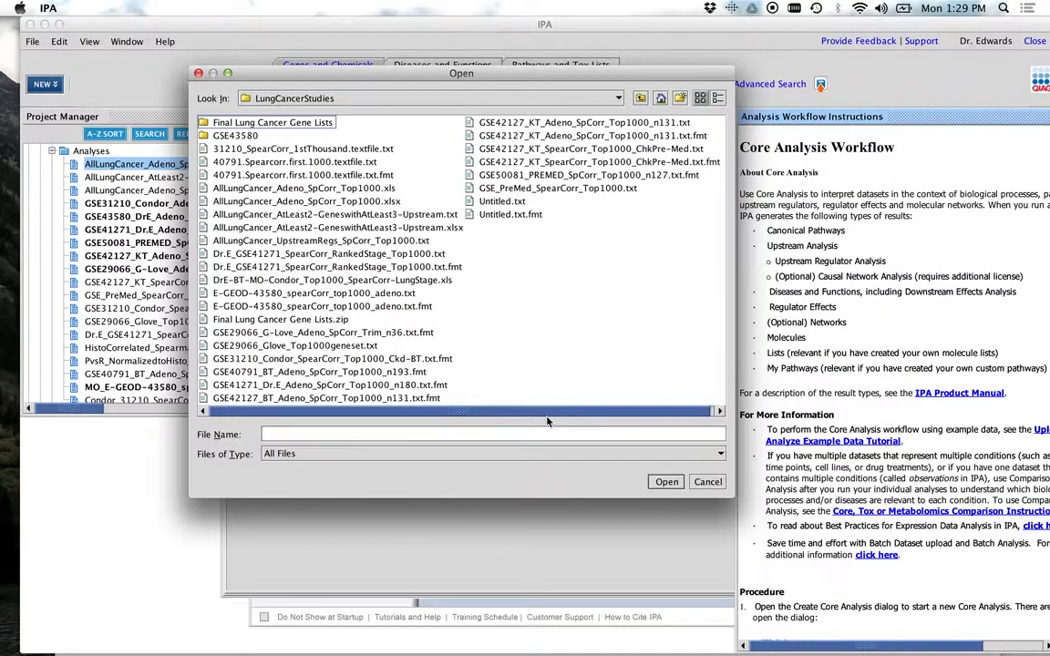
double_click(239, 122)
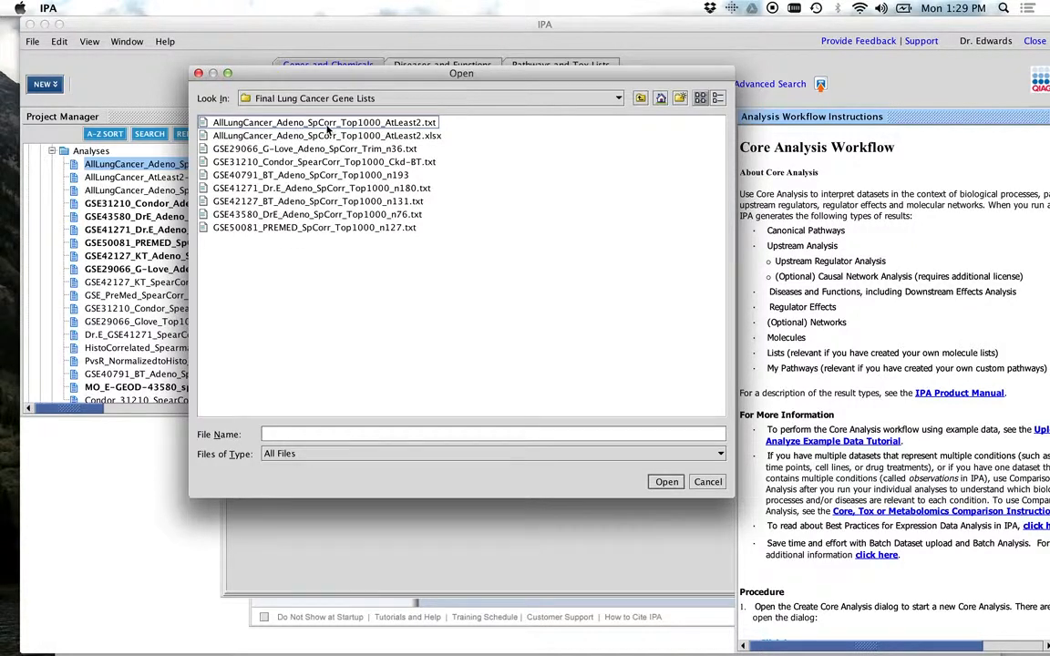
Open the file AllLungCancer_Adeno_SpCorr_Top1000_AtLeast2.txt as the dataset to upload
left_click(421, 124)
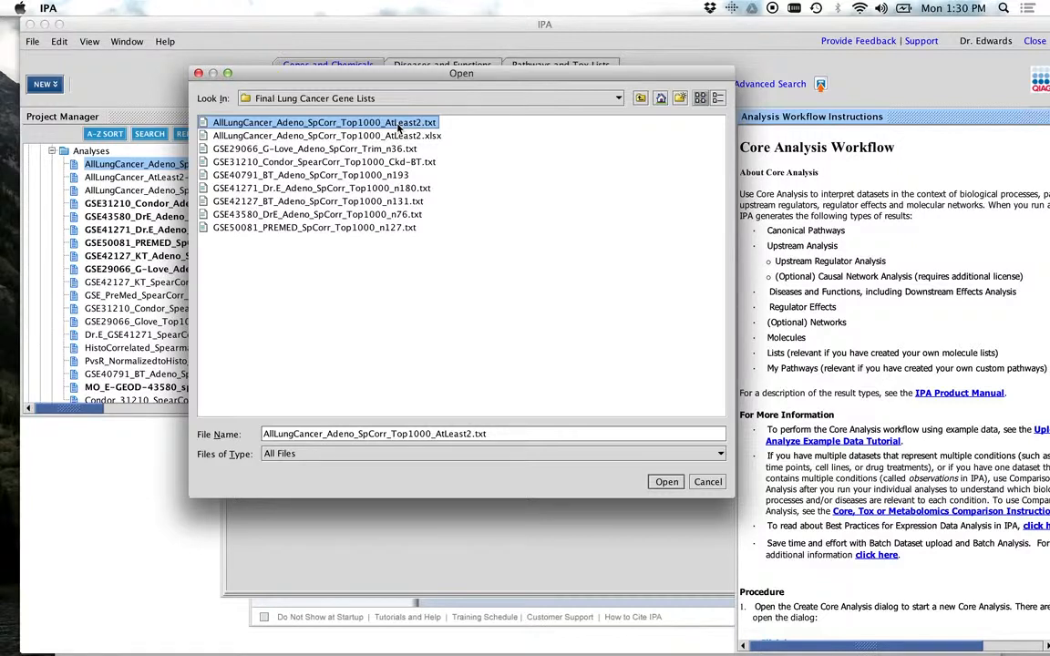
left_click(398, 124)
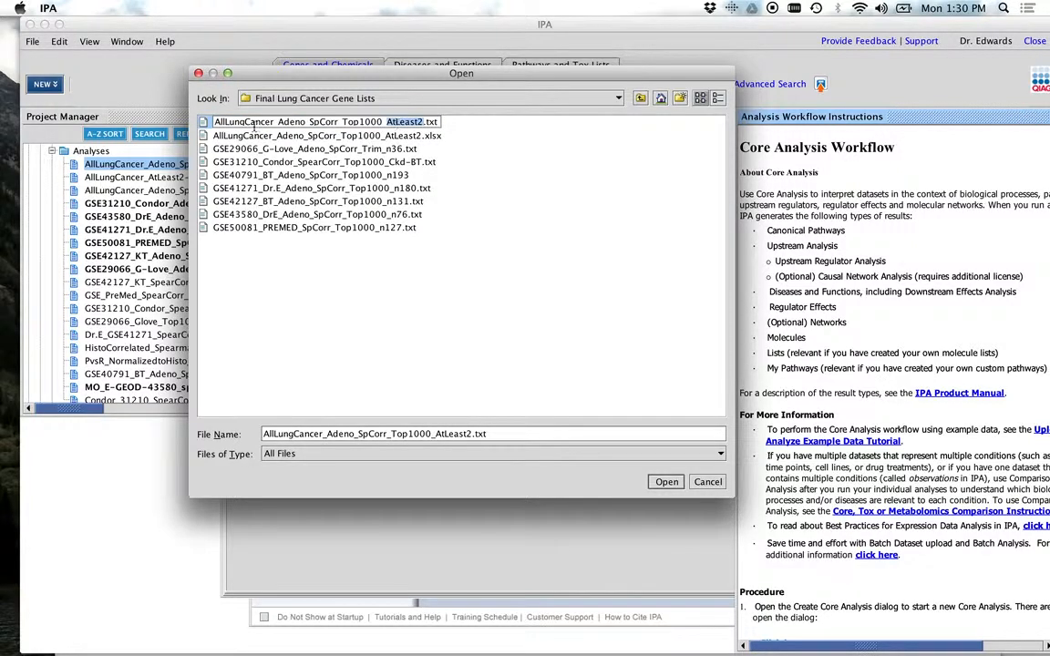
double_click(205, 124)
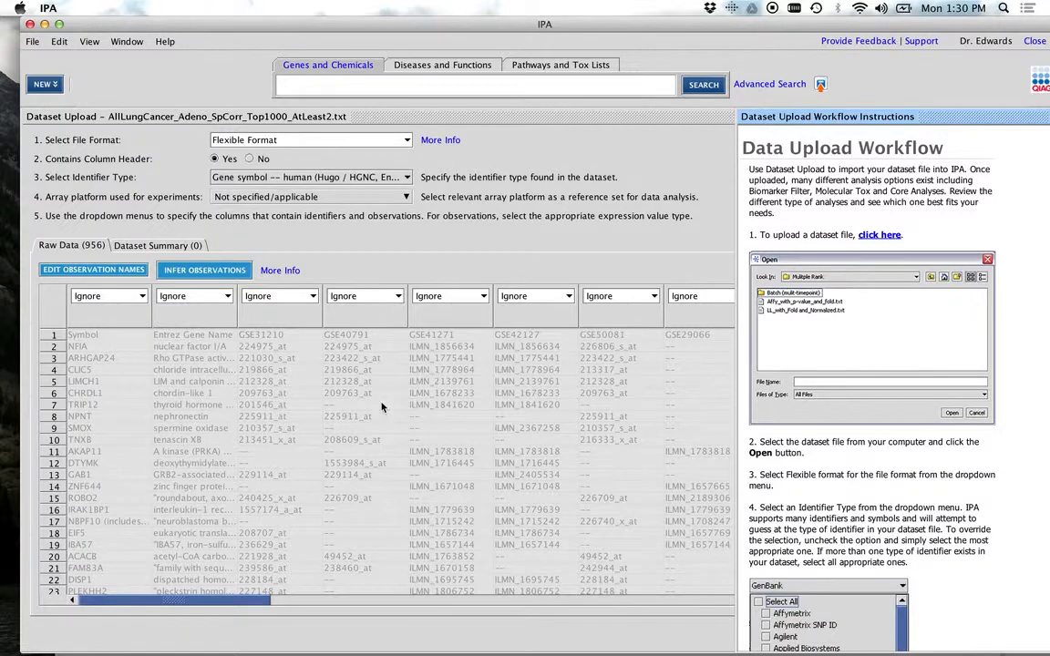
Close the Dataset Upload Workflow Instructions and reposition the window so the raw data table is in full view
left_click_drag(997, 23, 955, 24)
left_click(1017, 117)
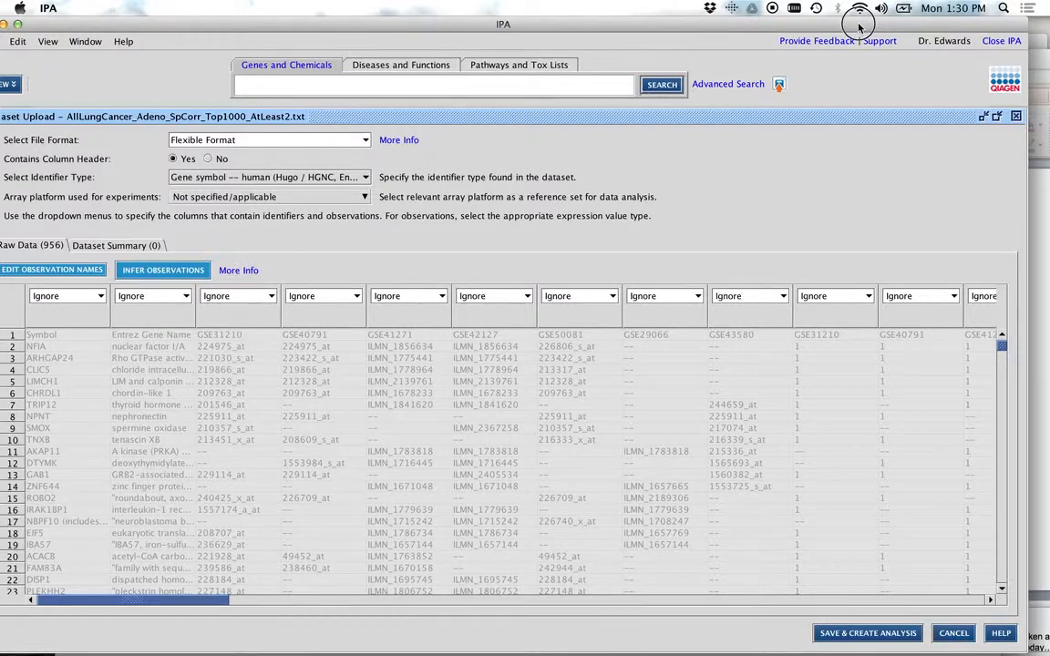
left_click_drag(859, 29, 891, 31)
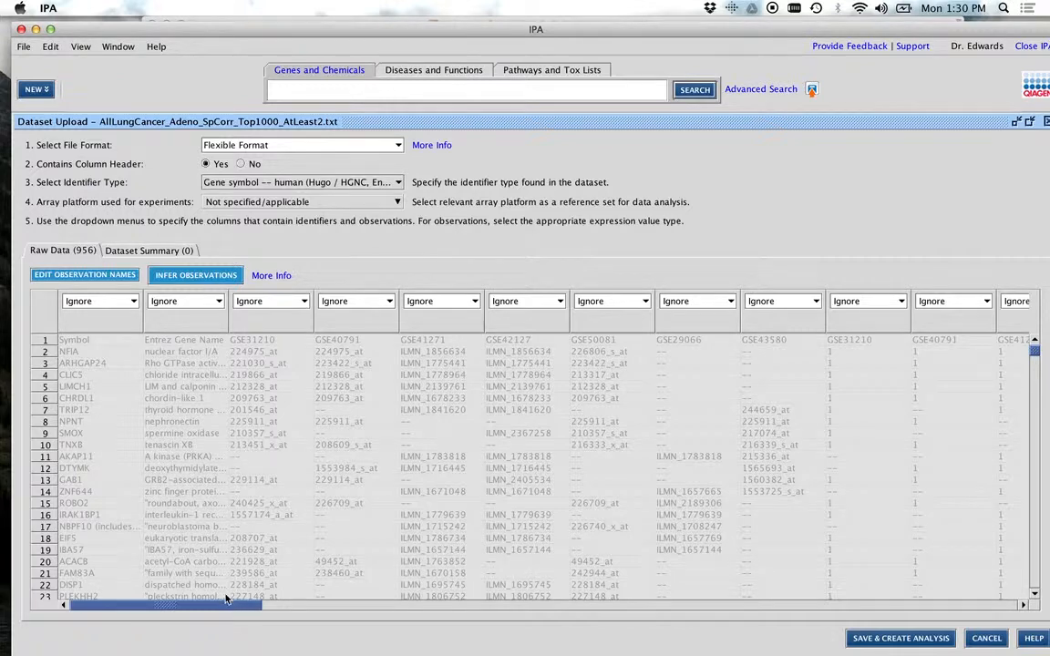
Assign the Symbol column as ID and confirm human gene symbol (Hugo / HGNC, Entrez Gene) as the identifier type
left_click_drag(221, 603, 197, 586)
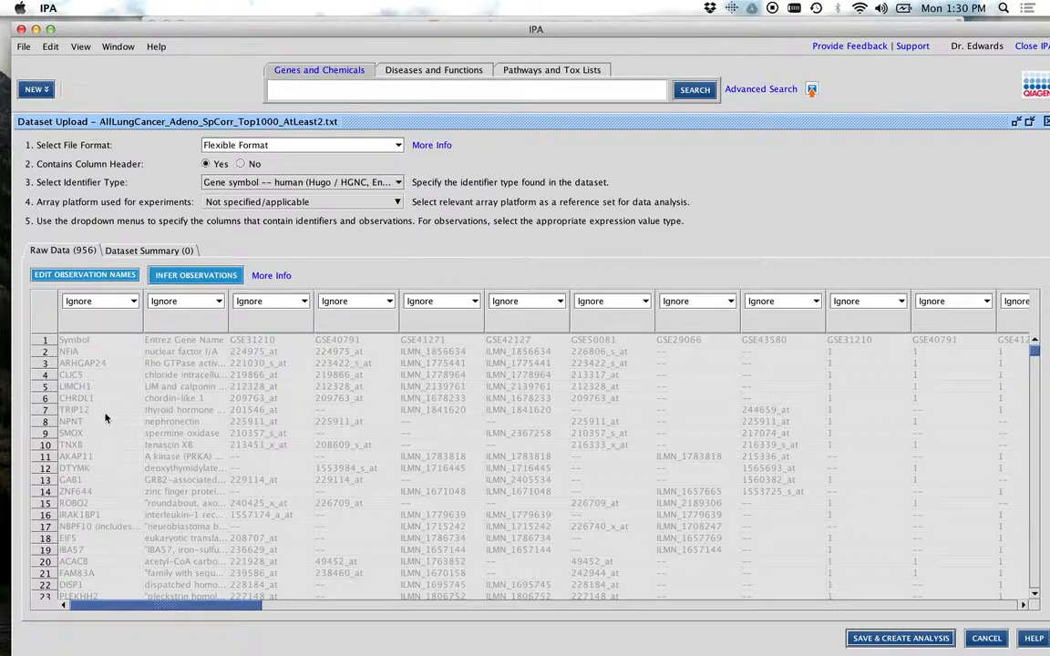
left_click(134, 301)
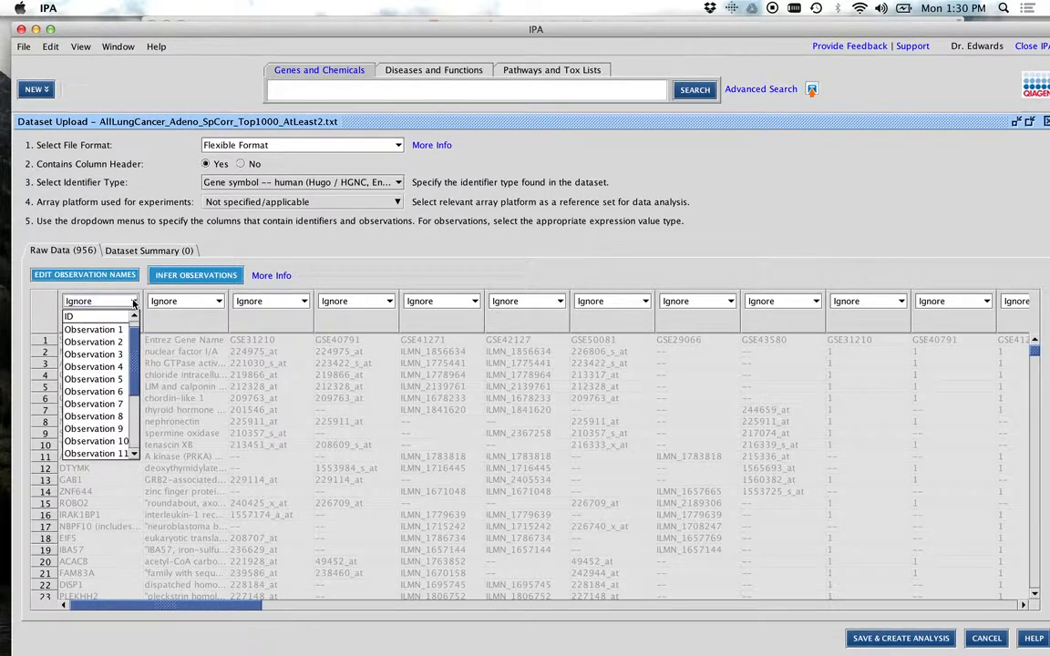
left_click(109, 316)
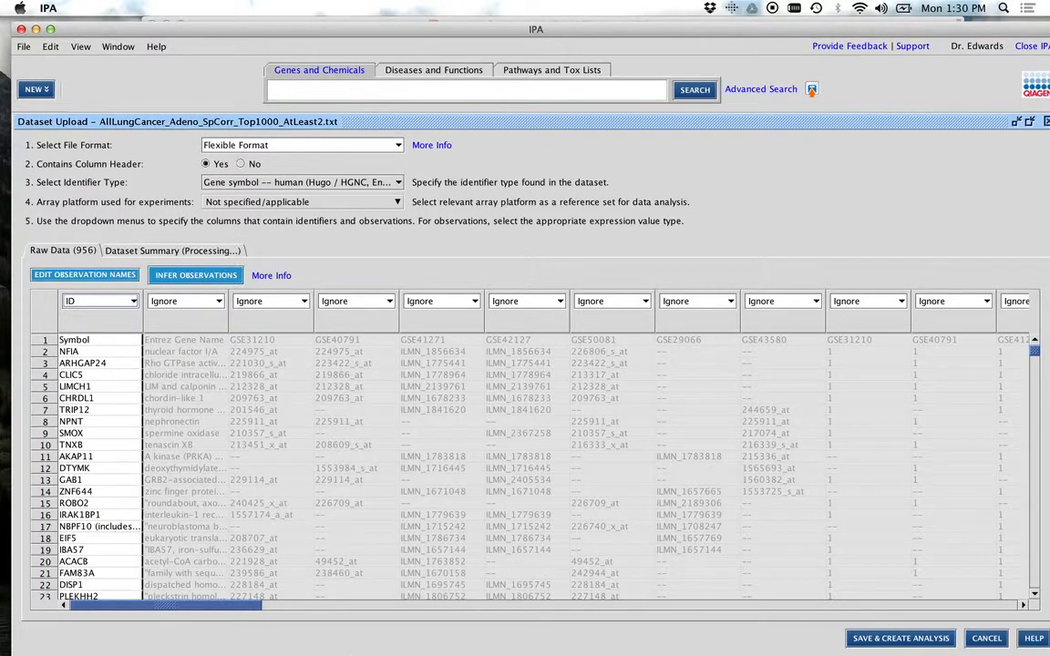
mouse_move(362, 637)
left_click(397, 184)
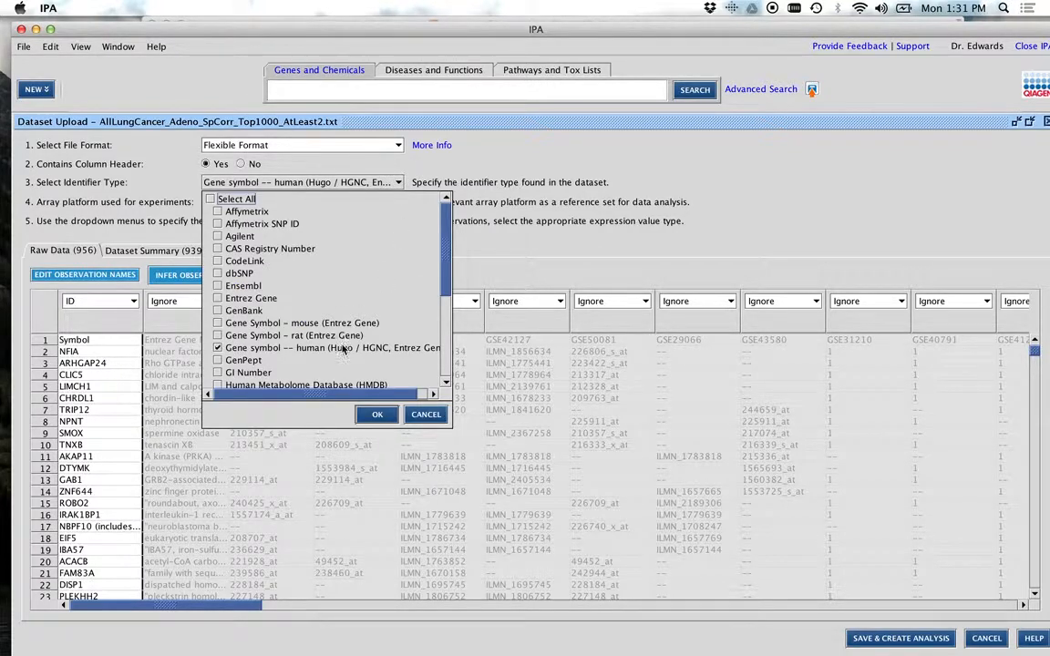
left_click(373, 416)
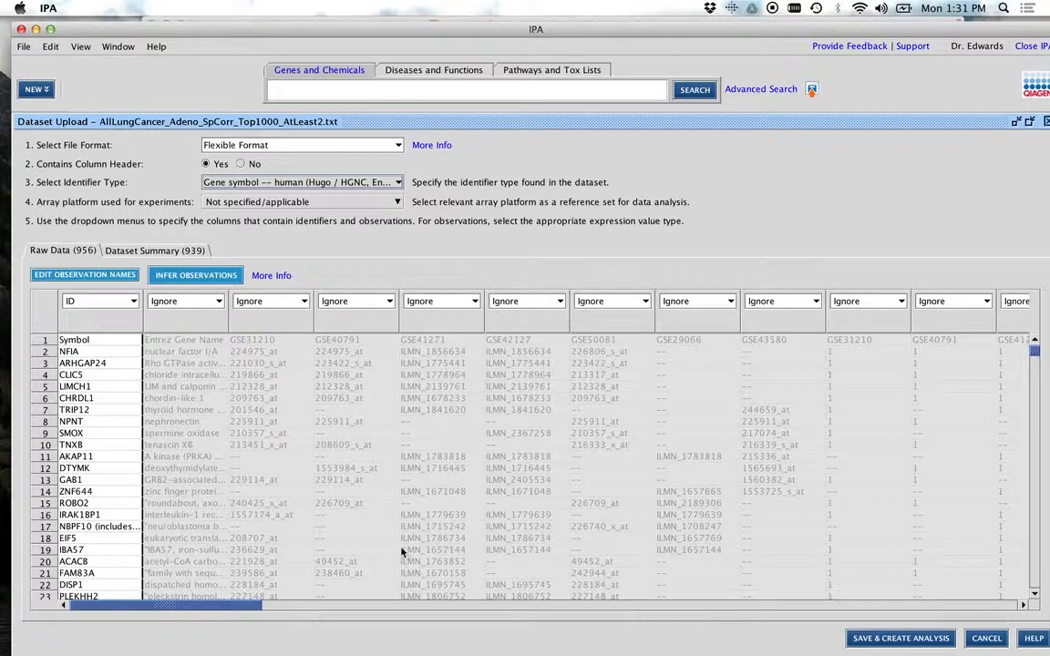
Review the data columns and assign the Sum column to Observation 1 with the value type Other
left_click_drag(248, 604, 436, 586)
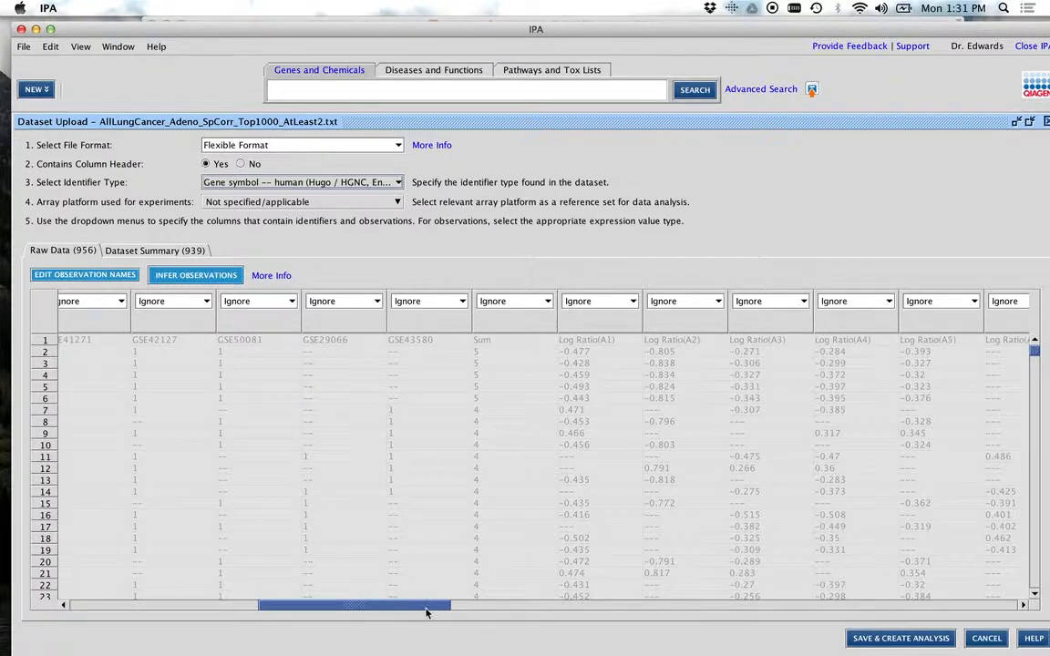
left_click_drag(423, 605, 216, 582)
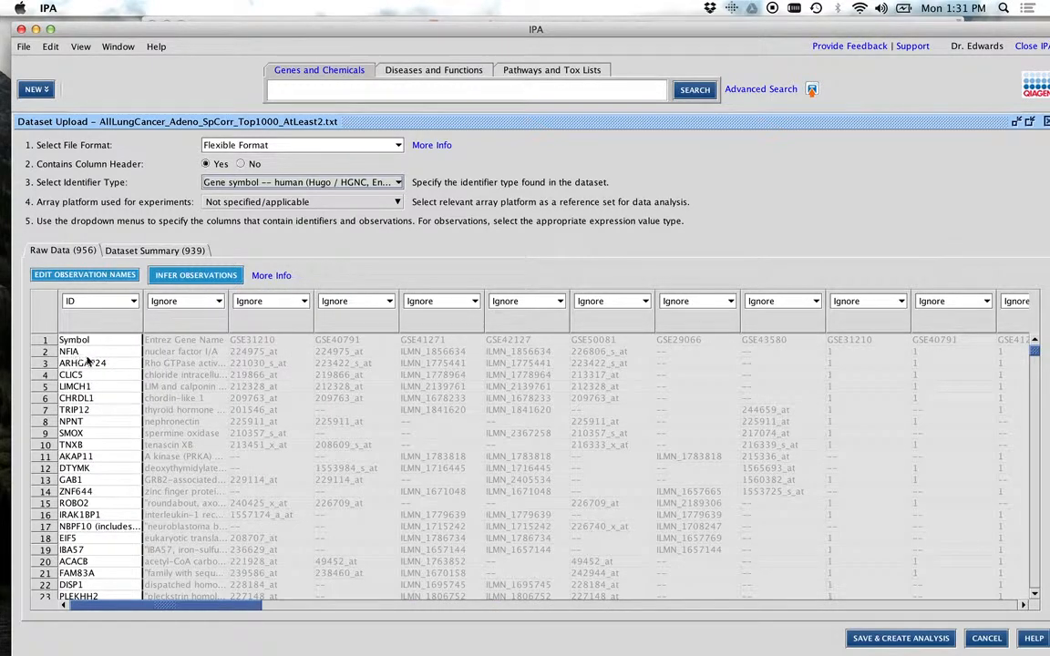
left_click_drag(196, 604, 433, 609)
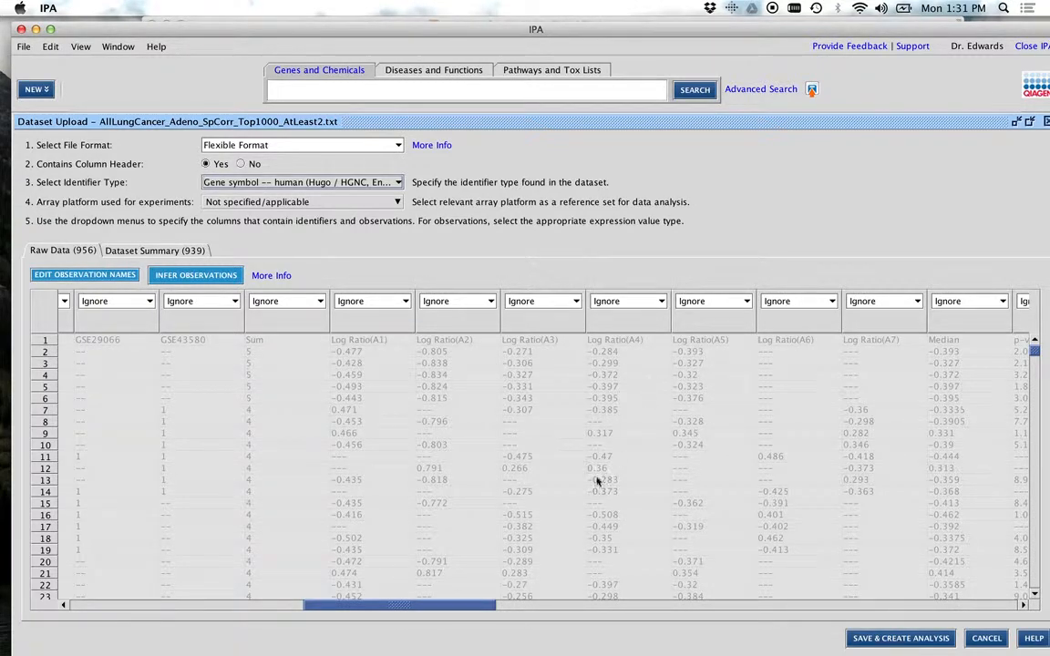
left_click_drag(480, 605, 495, 609)
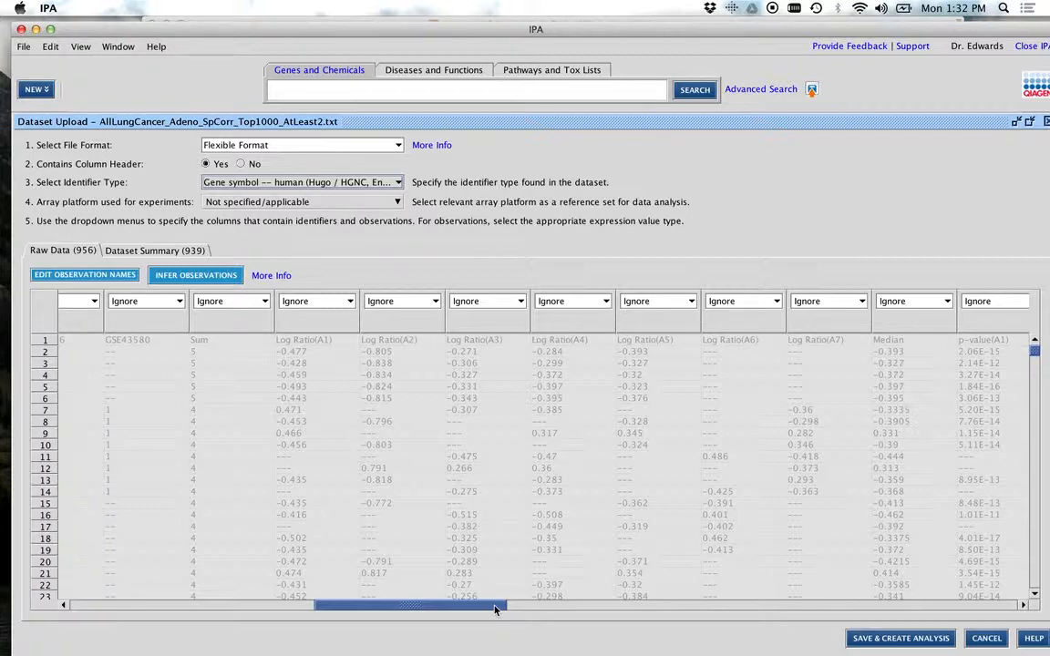
left_click_drag(497, 609, 474, 607)
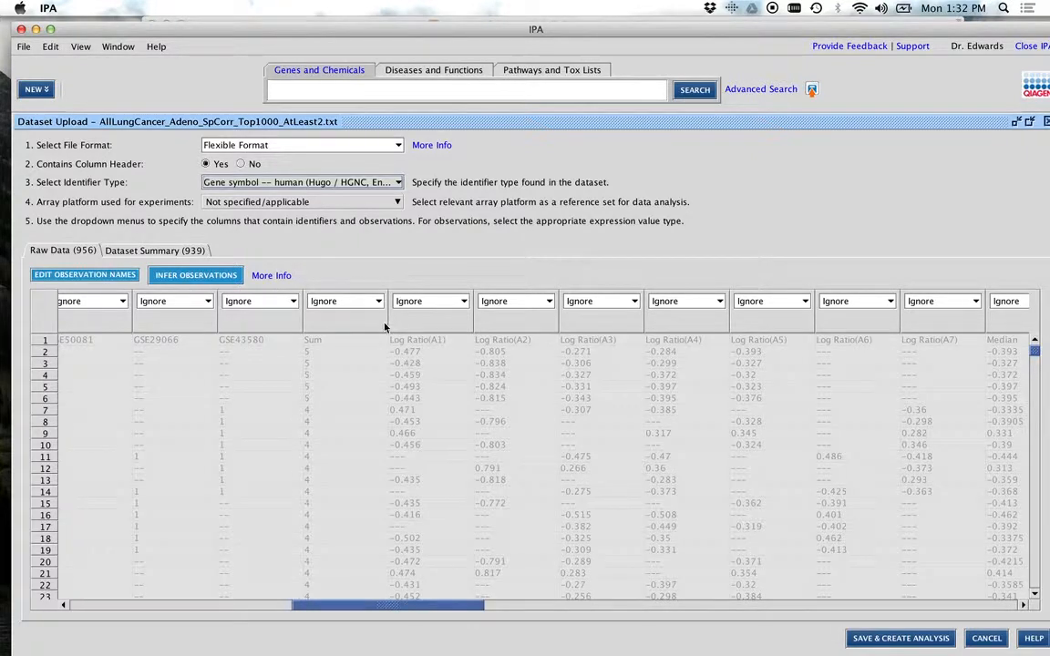
left_click(369, 301)
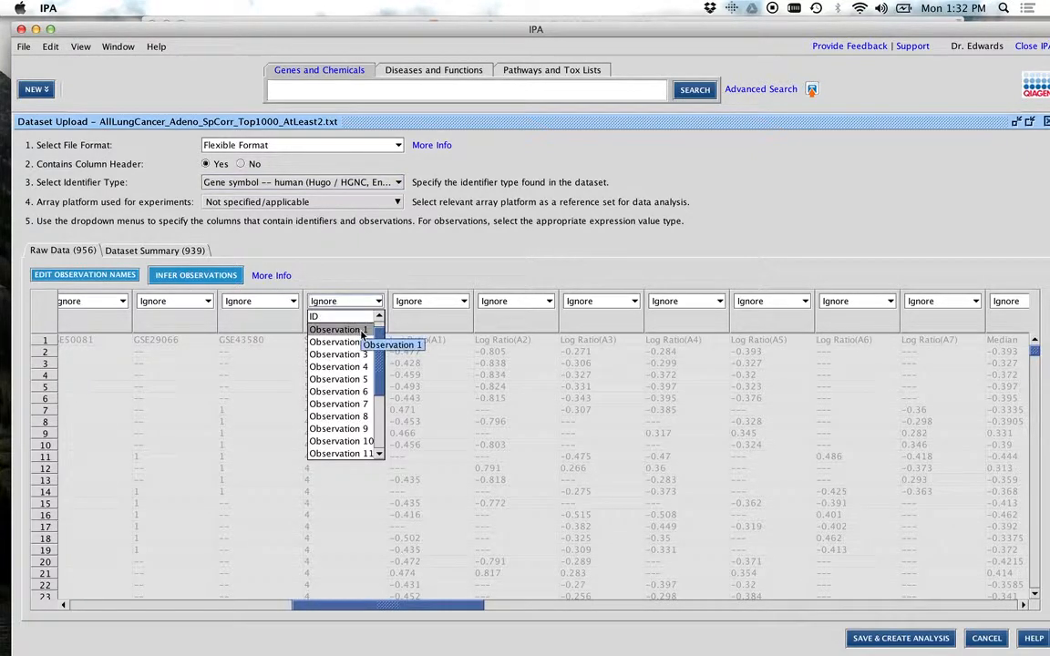
left_click(337, 330)
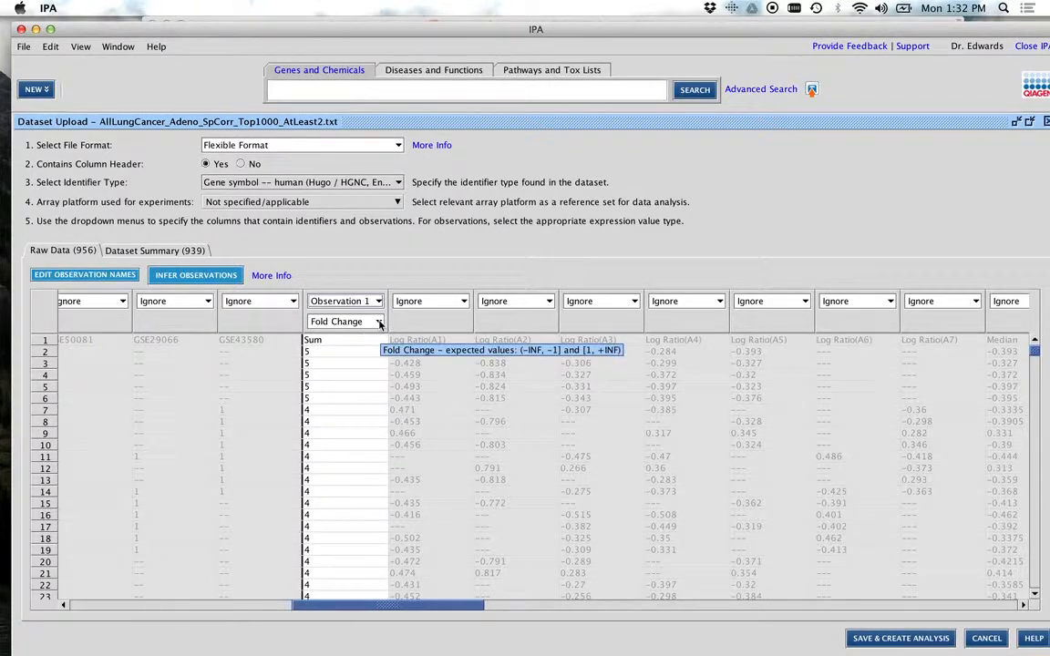
left_click(379, 323)
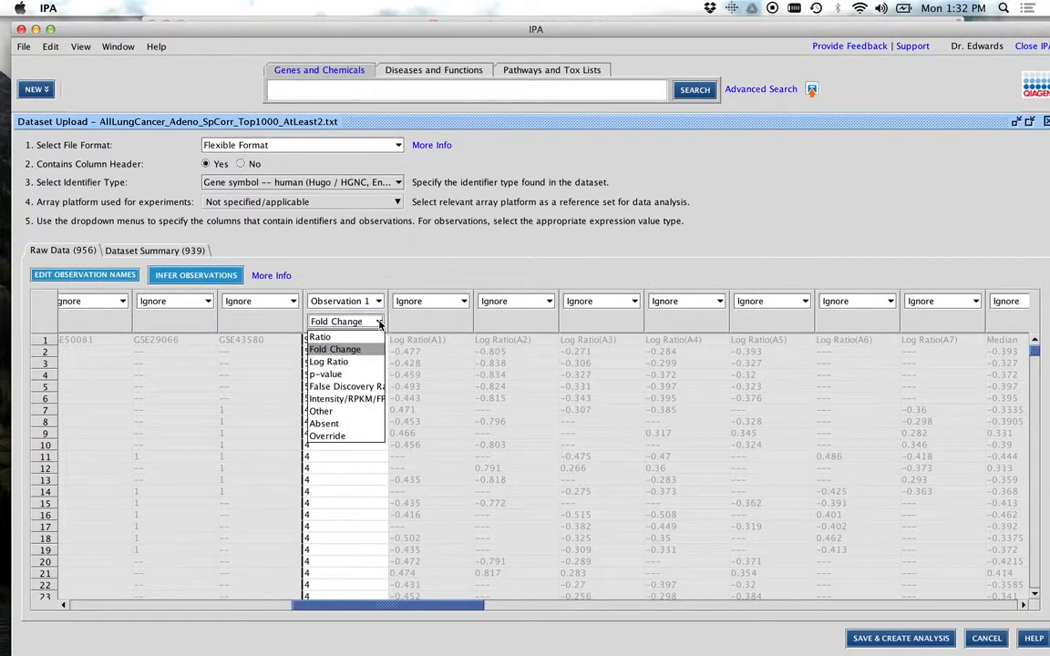
left_click(329, 412)
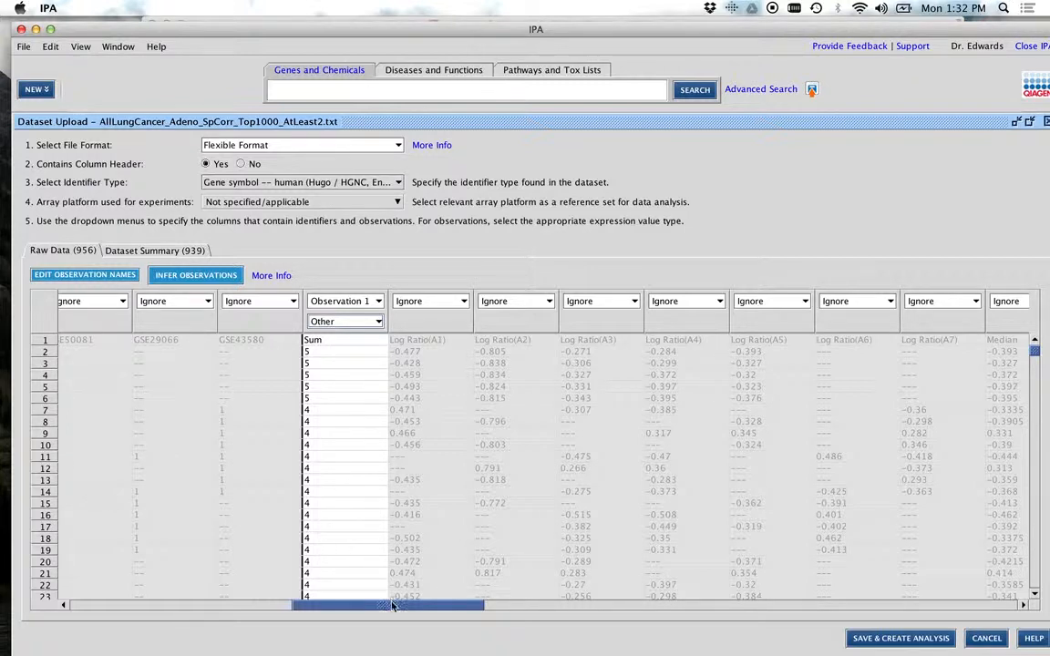
Assign the Median column to Observation 1 as Log Ratio and look over its values
left_click_drag(393, 605, 434, 586)
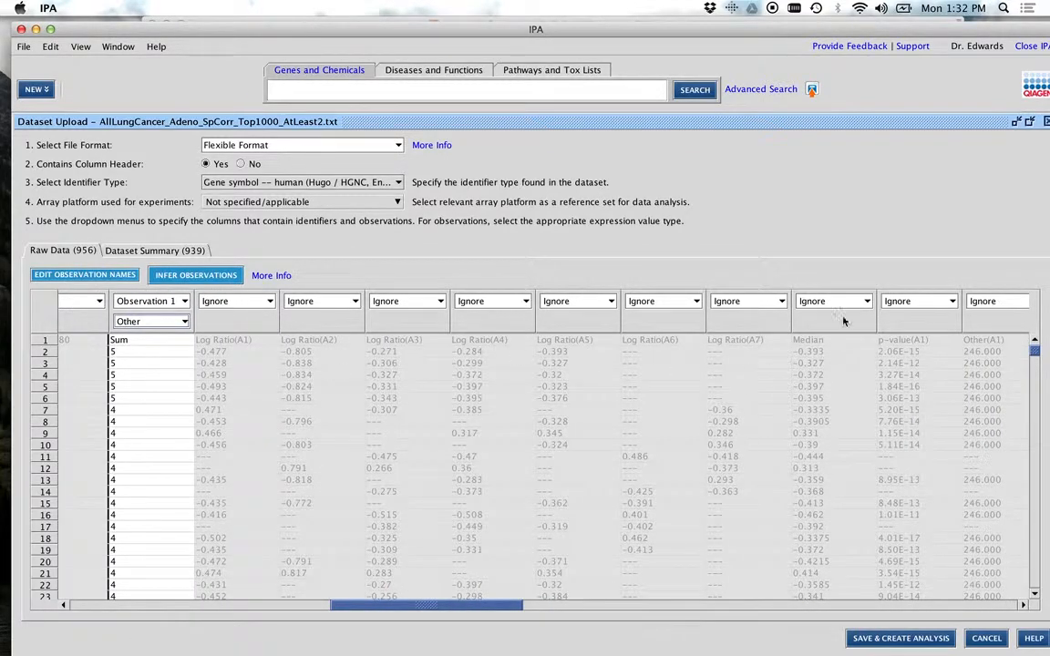
left_click_drag(473, 600, 550, 600)
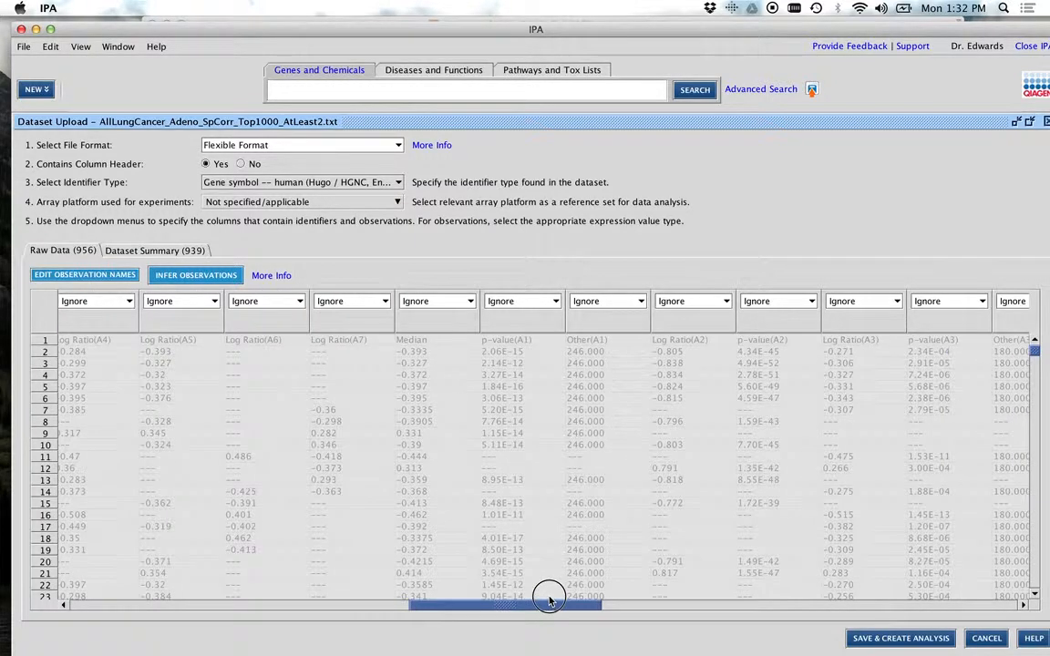
left_click(471, 303)
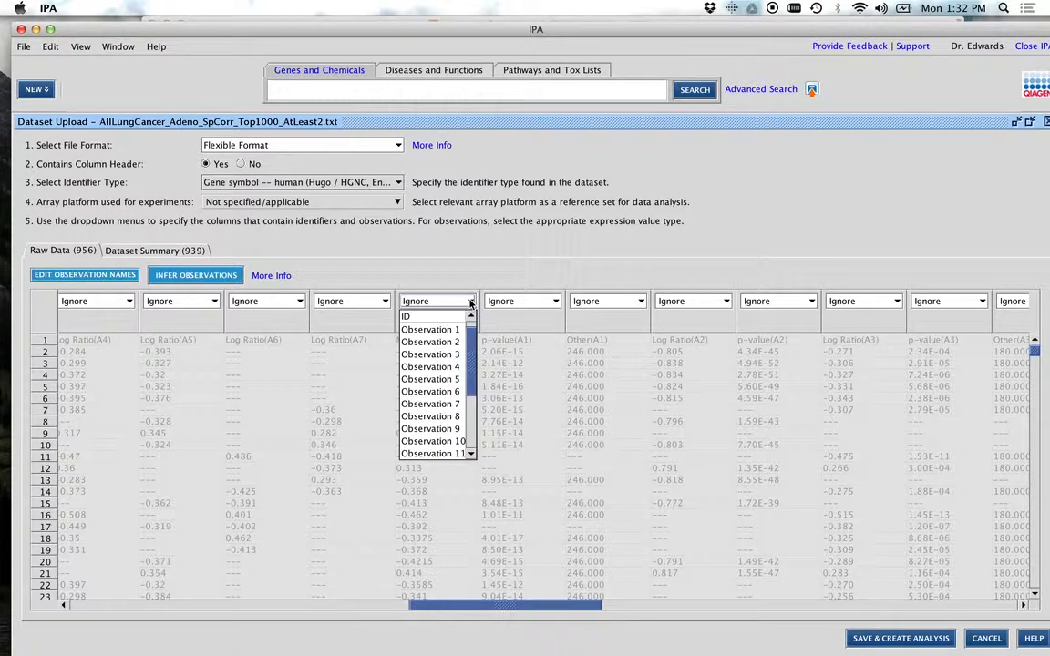
left_click(451, 329)
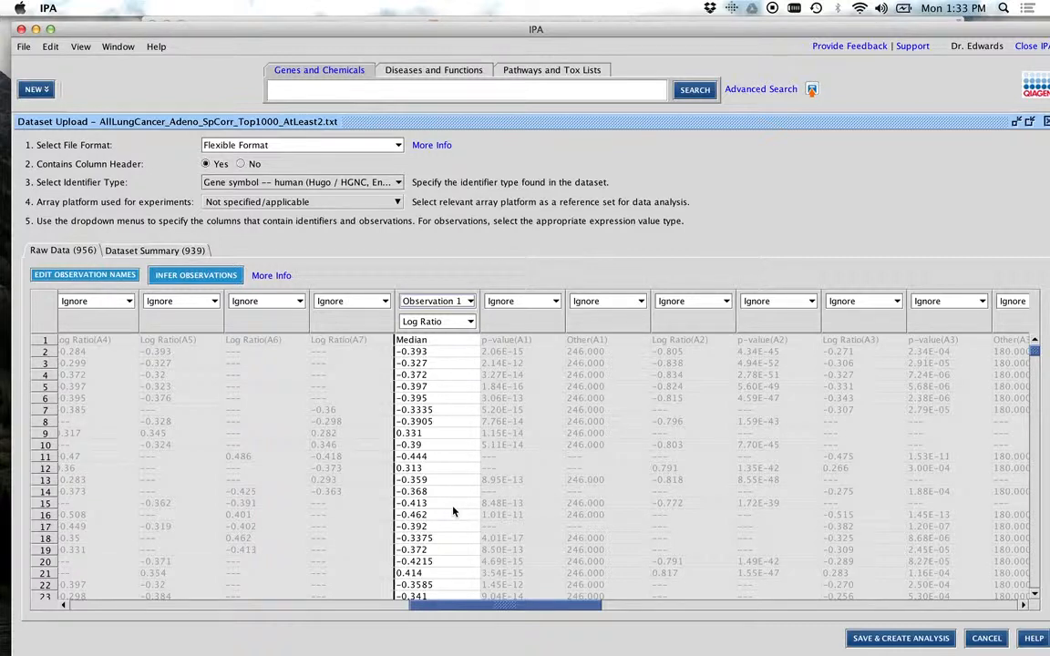
scroll(450, 476, "down", 2)
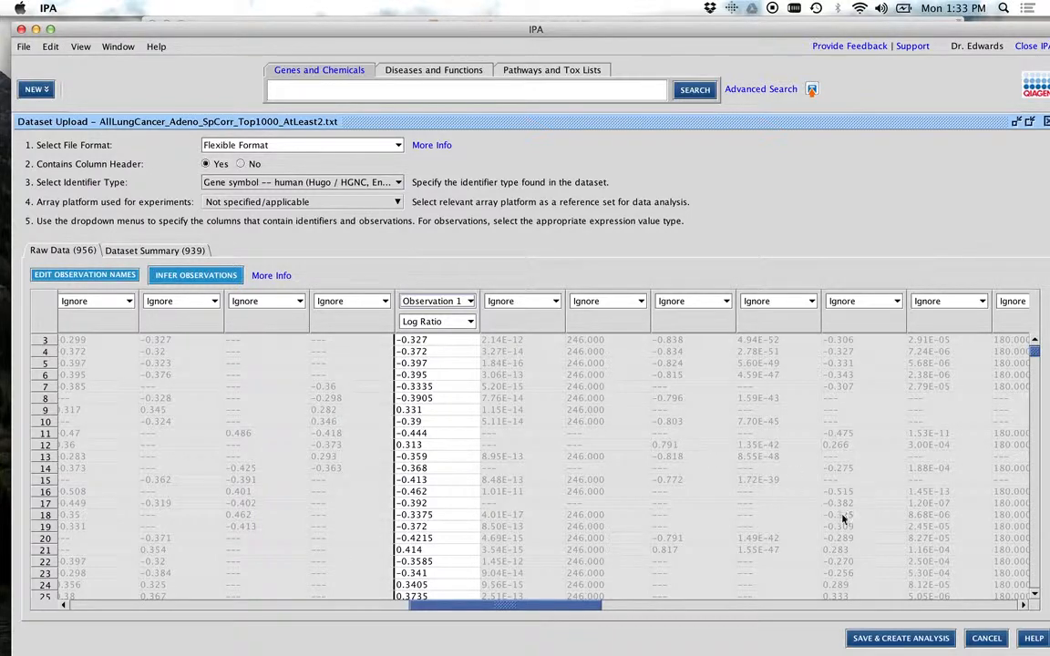
Save the dataset as AllLungCancer_Adeno_SpCorr_Top1000_AtLeast2_ME in the IntroBioinfo_GVRDSST_May2015 project and proceed to creating the Core Analysis
left_click(887, 639)
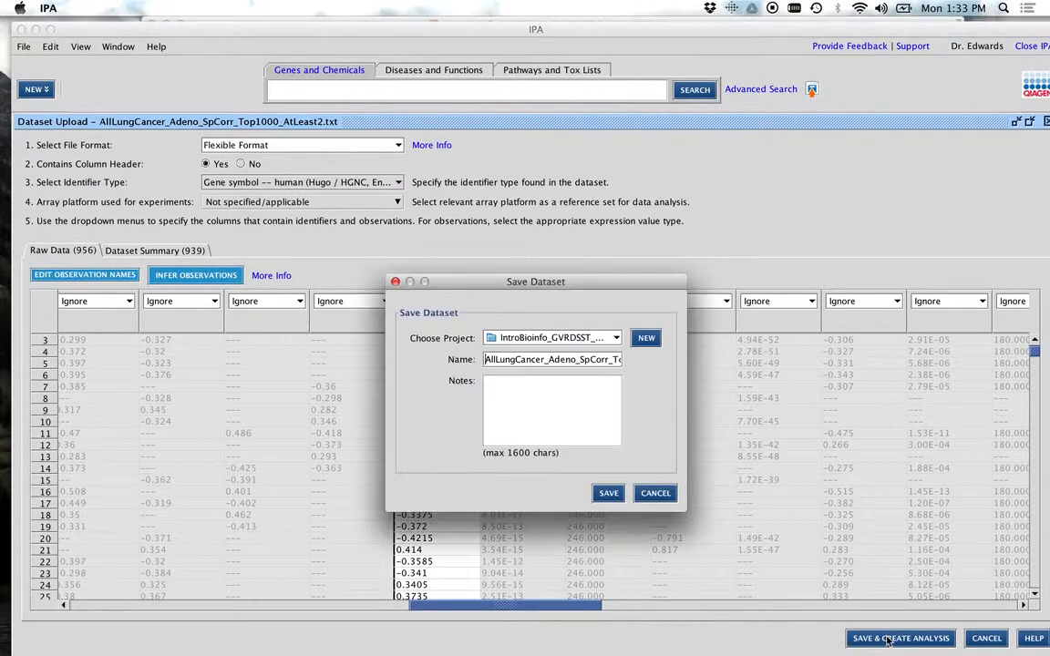
left_click(569, 284)
left_click_drag(570, 285, 512, 180)
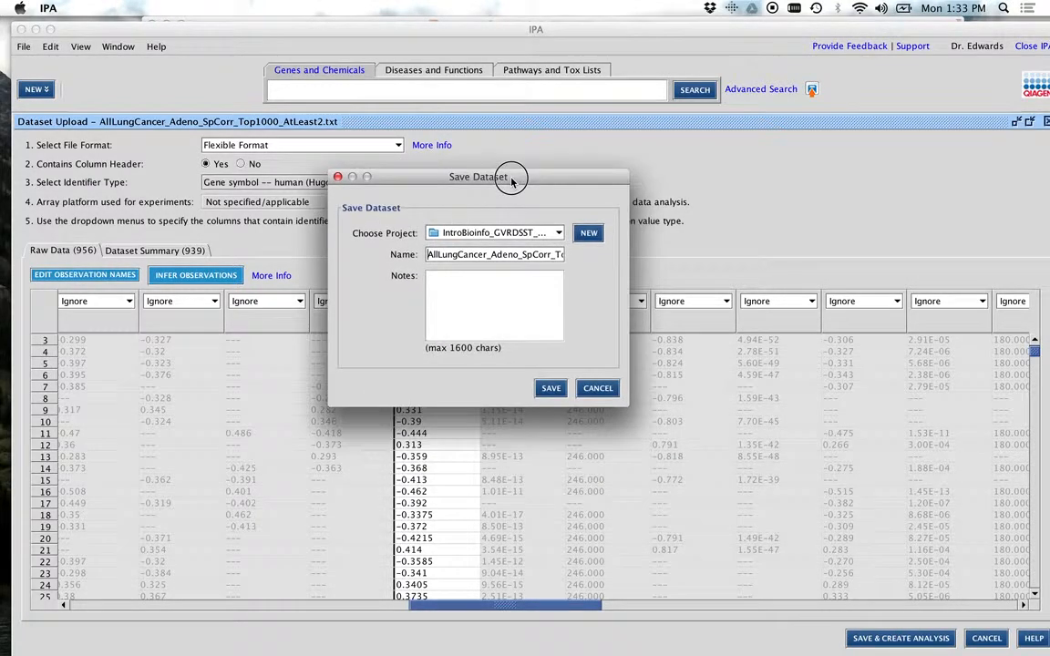
left_click_drag(627, 407, 766, 493)
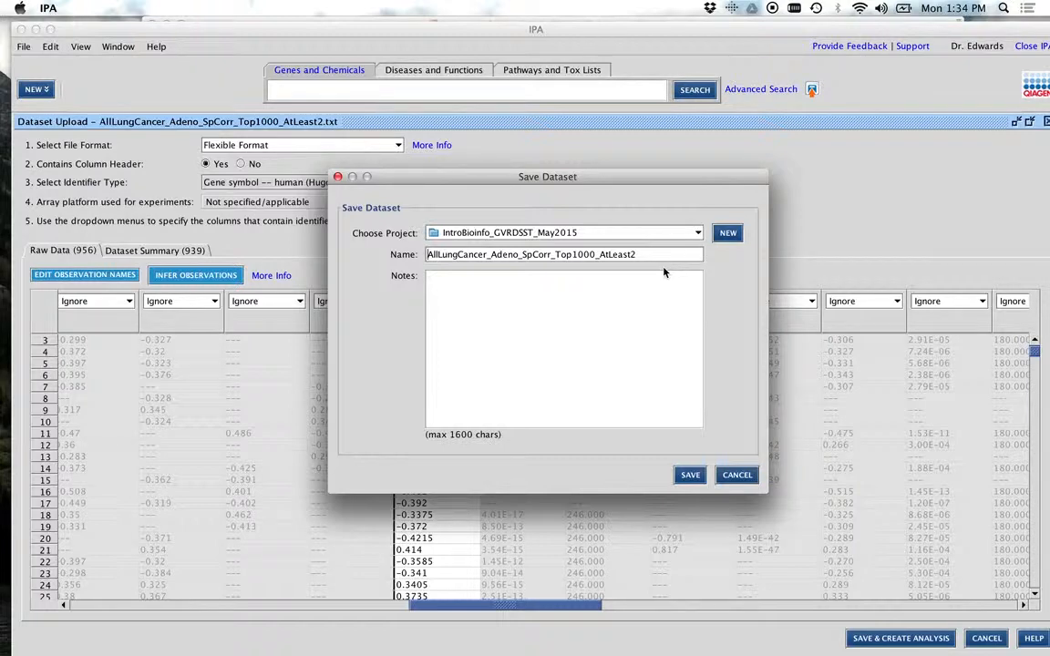
left_click(642, 257)
type("_ME")
left_click(691, 475)
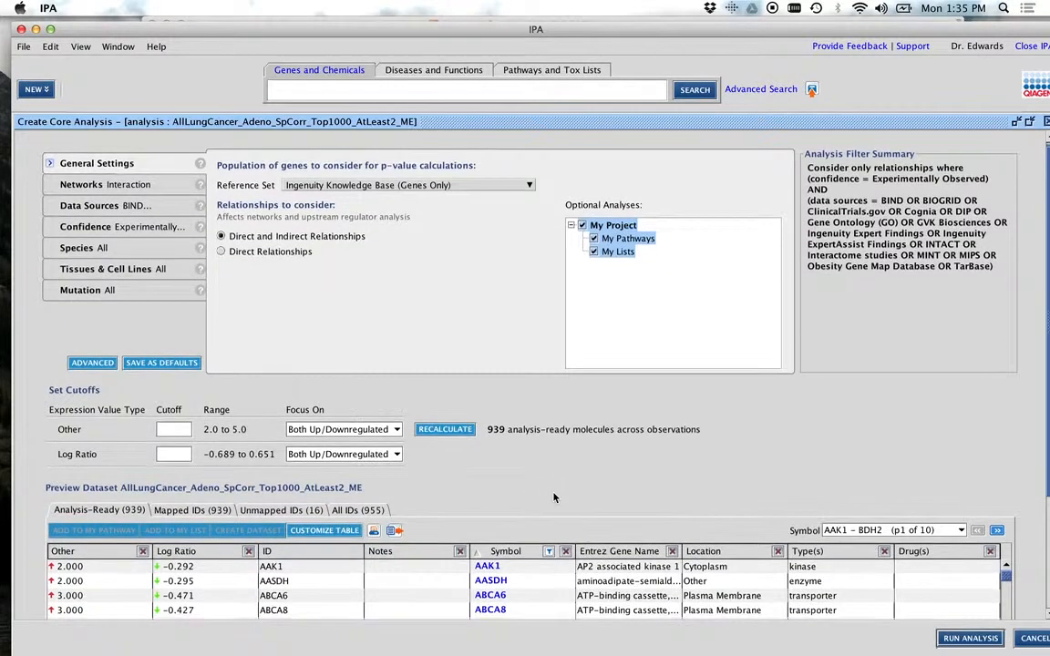
Review the unmapped IDs in the dataset preview and return to the analysis-ready molecules
scroll(554, 498, "down", 2)
scroll(554, 498, "down", 3)
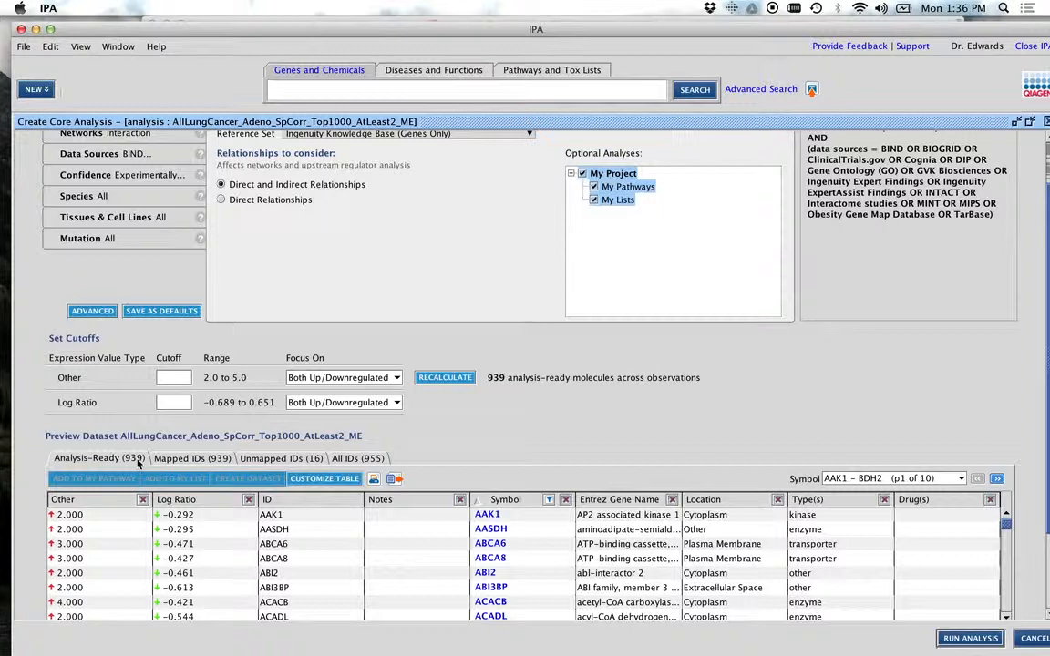
left_click(282, 459)
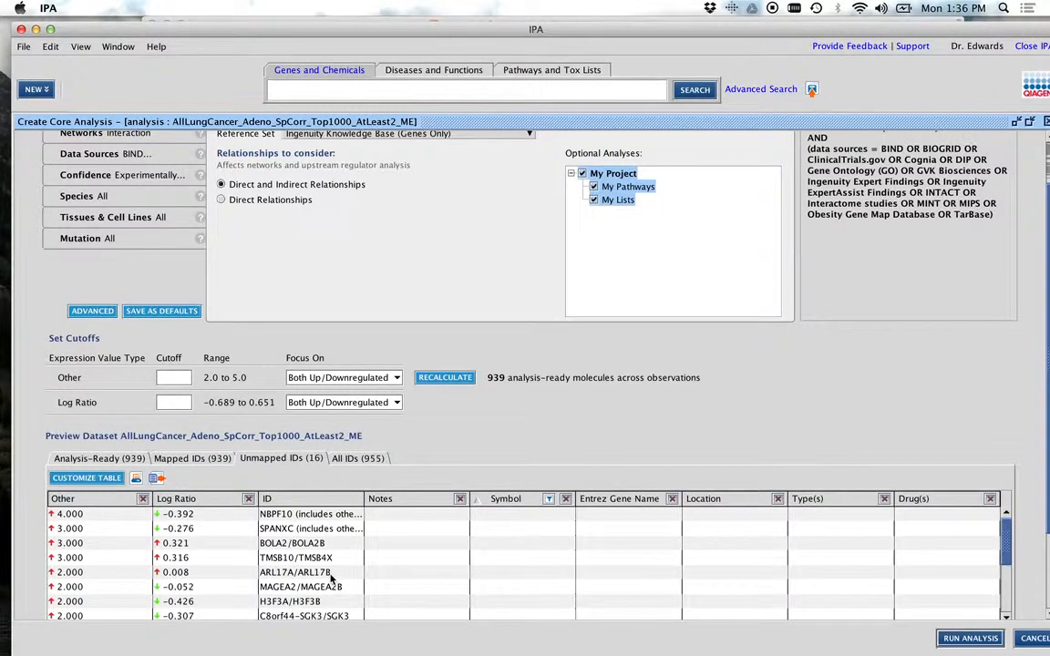
scroll(333, 579, "down", 1)
scroll(332, 579, "down", 2)
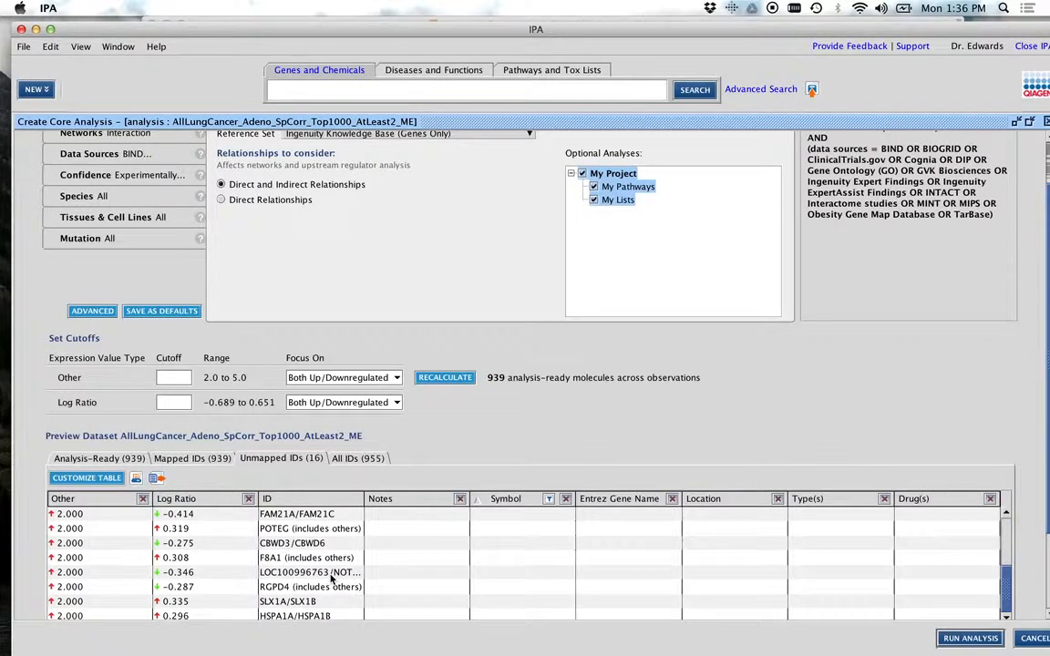
scroll(329, 616, "up", 1)
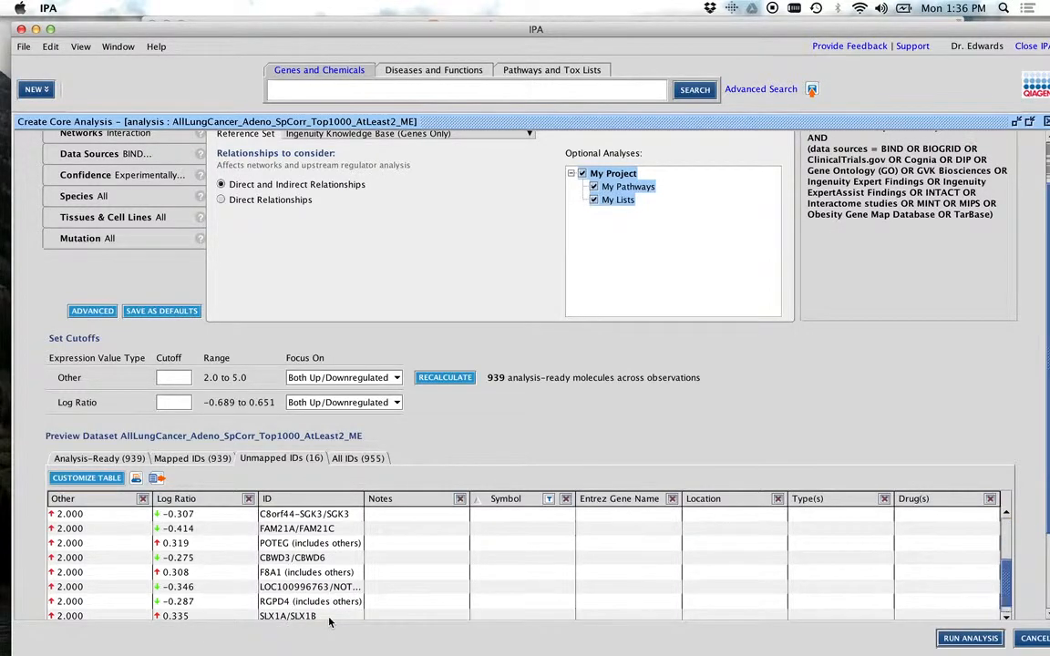
scroll(329, 621, "up", 3)
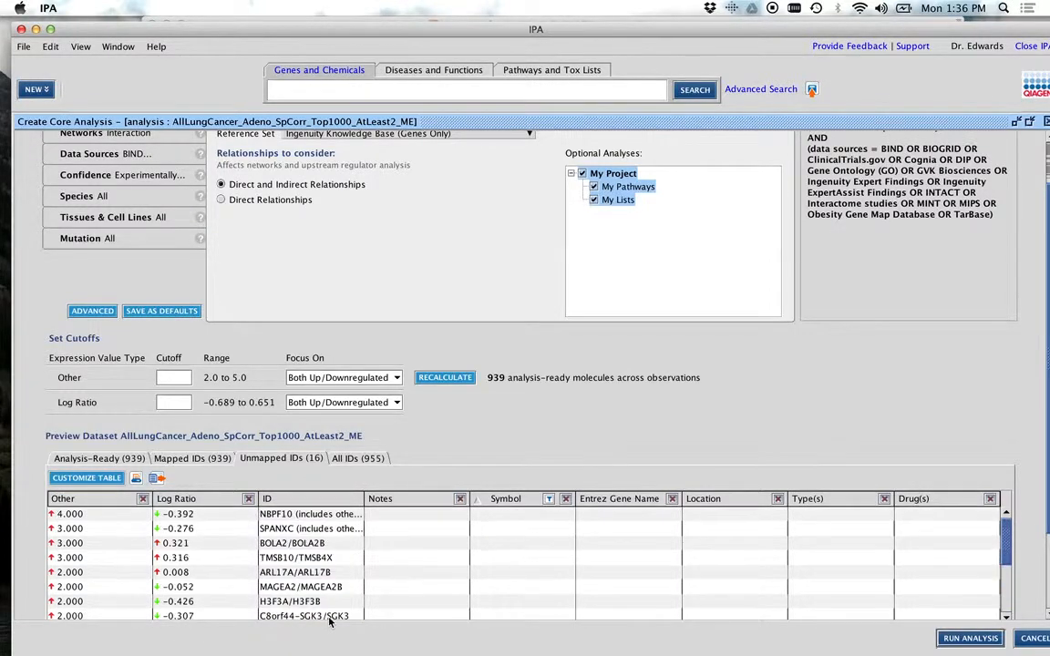
left_click(128, 460)
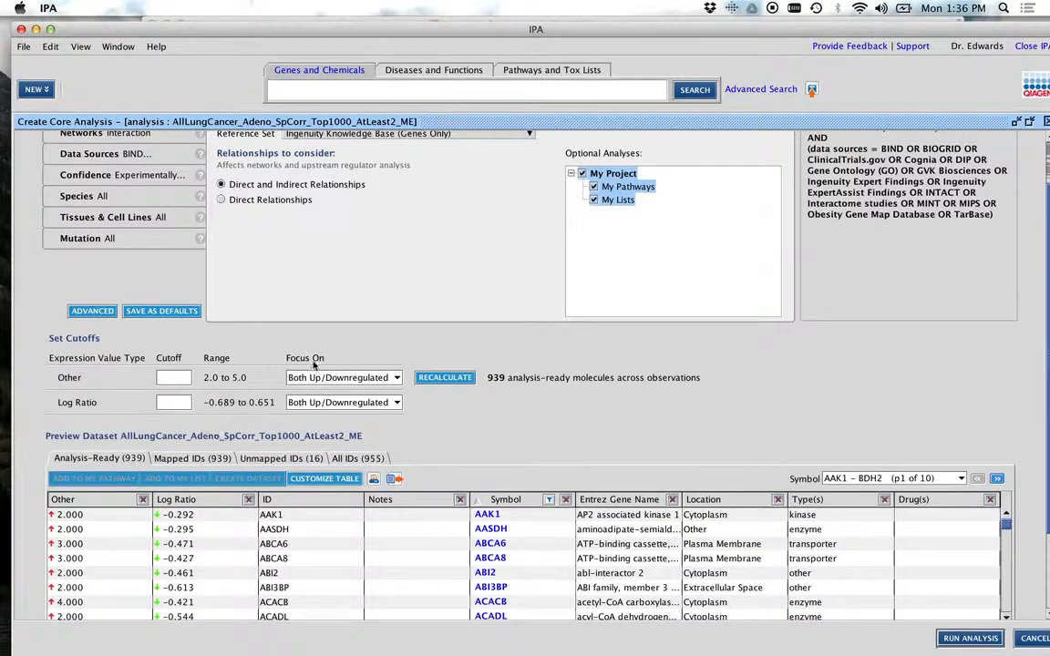
Set the Log Ratio focus to Upregulated and recalculate the analysis-ready molecules
left_click(396, 405)
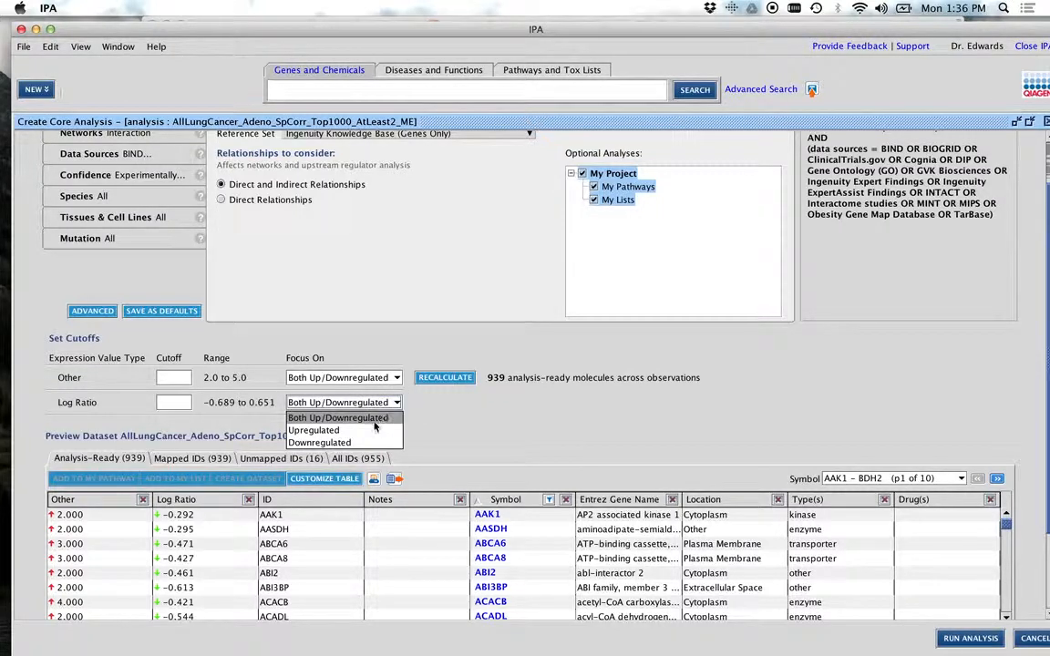
left_click(371, 430)
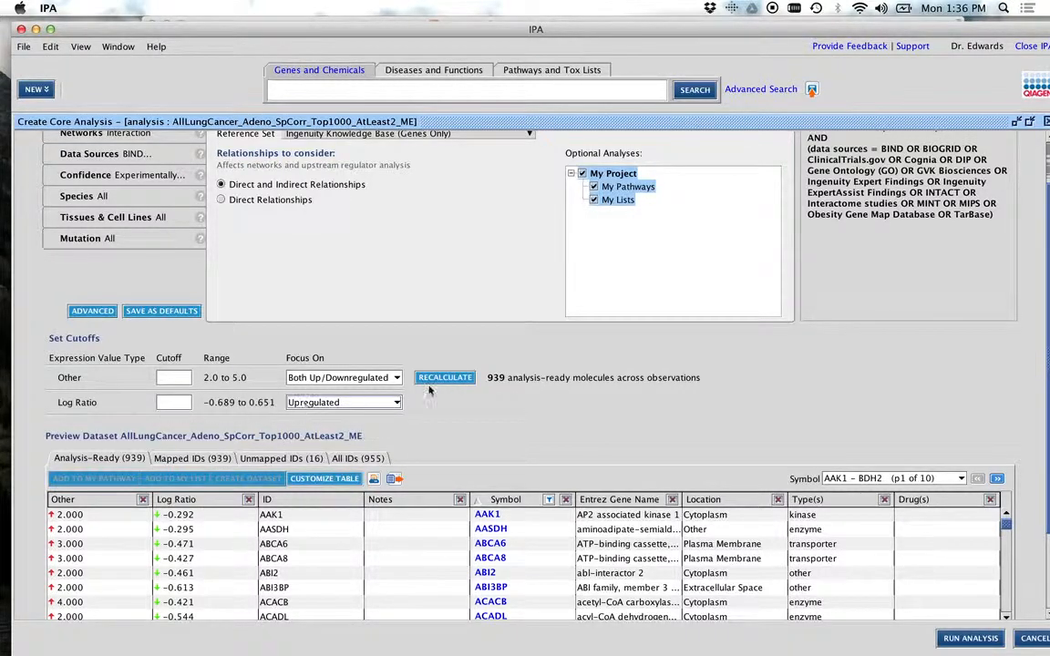
left_click(456, 380)
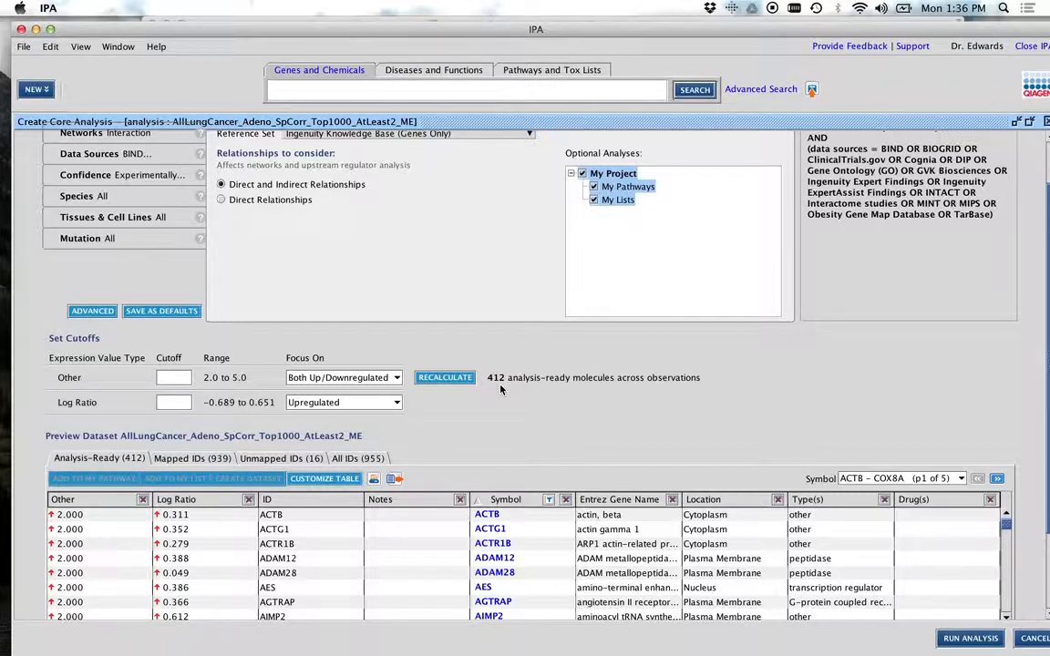
Return the Log Ratio focus to Both Up/Downregulated and recalculate the analysis-ready molecules
left_click(397, 404)
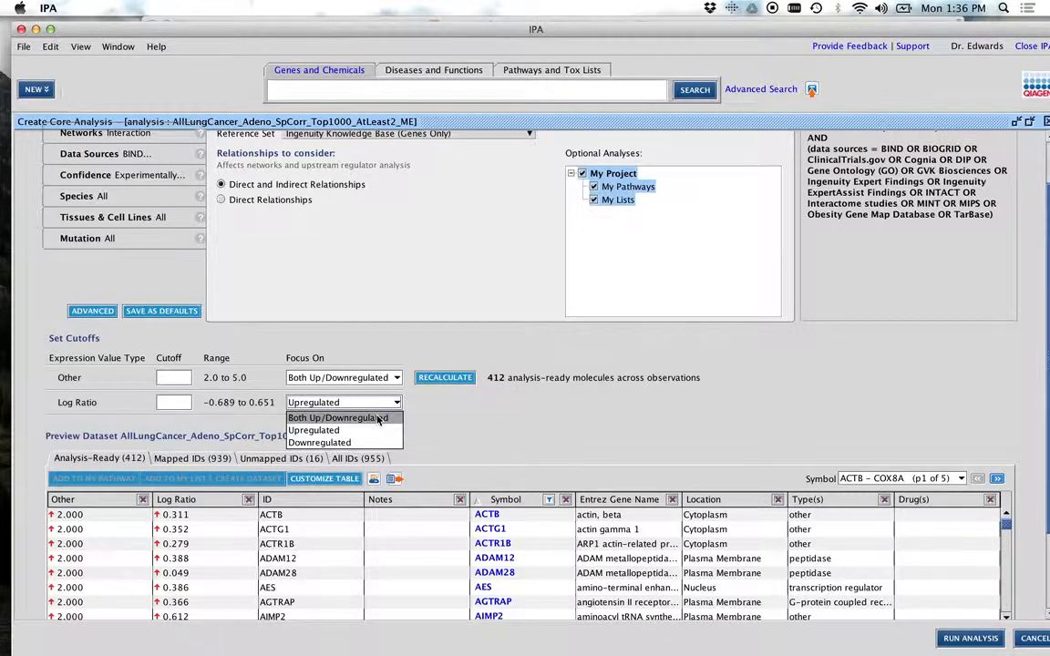
left_click(378, 418)
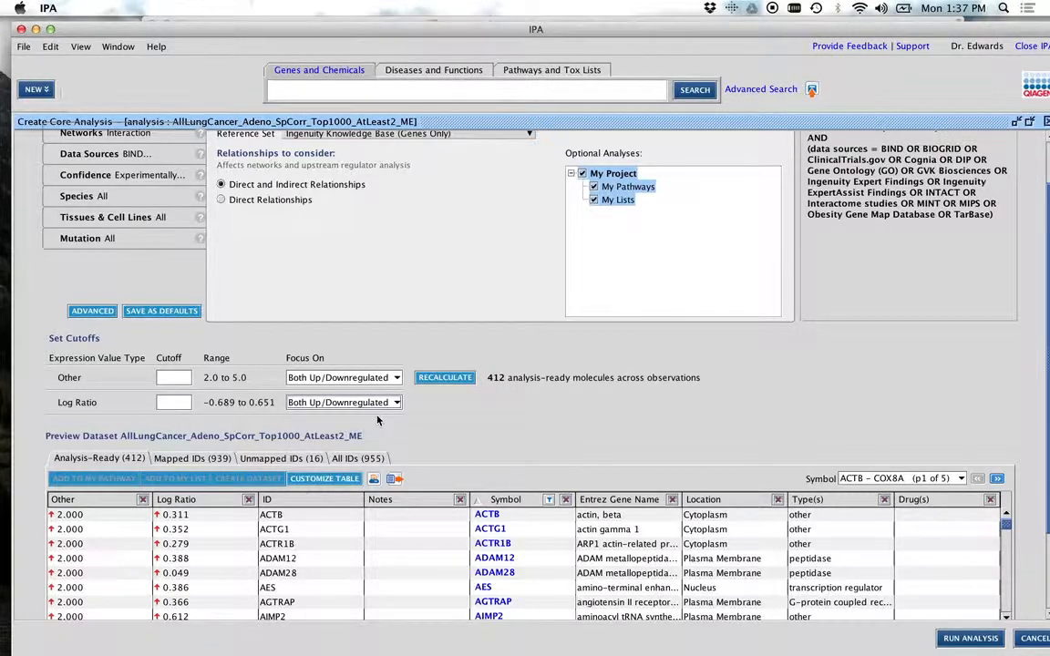
left_click(444, 377)
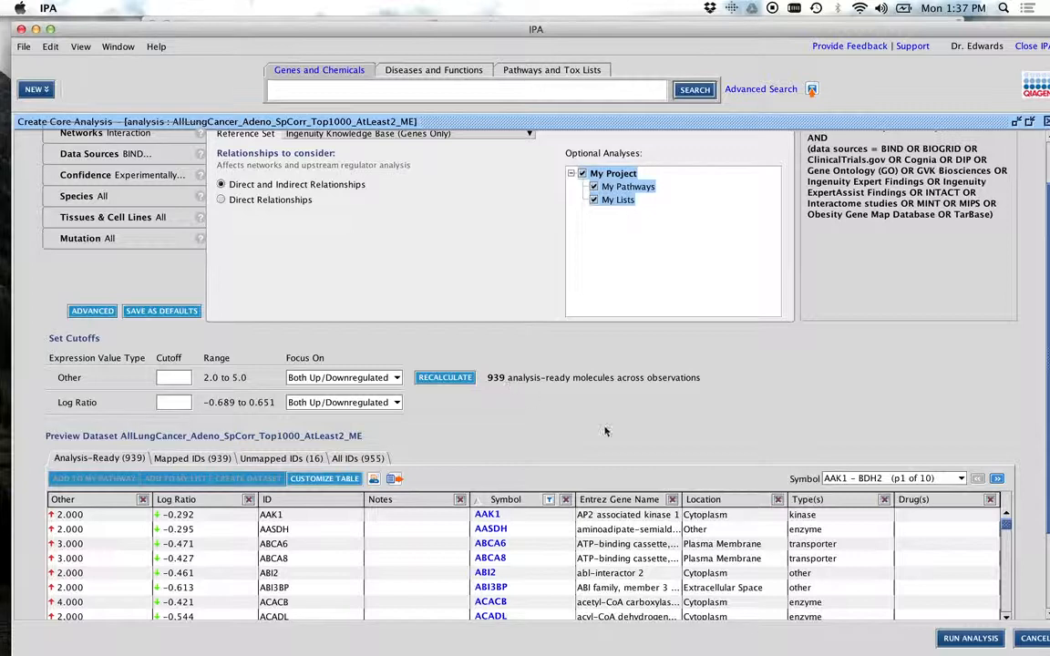
Run the Core Analysis in the IntroBioinfo_GVRDSST_May2015 project, checking and keeping the proposed analysis name
left_click(970, 640)
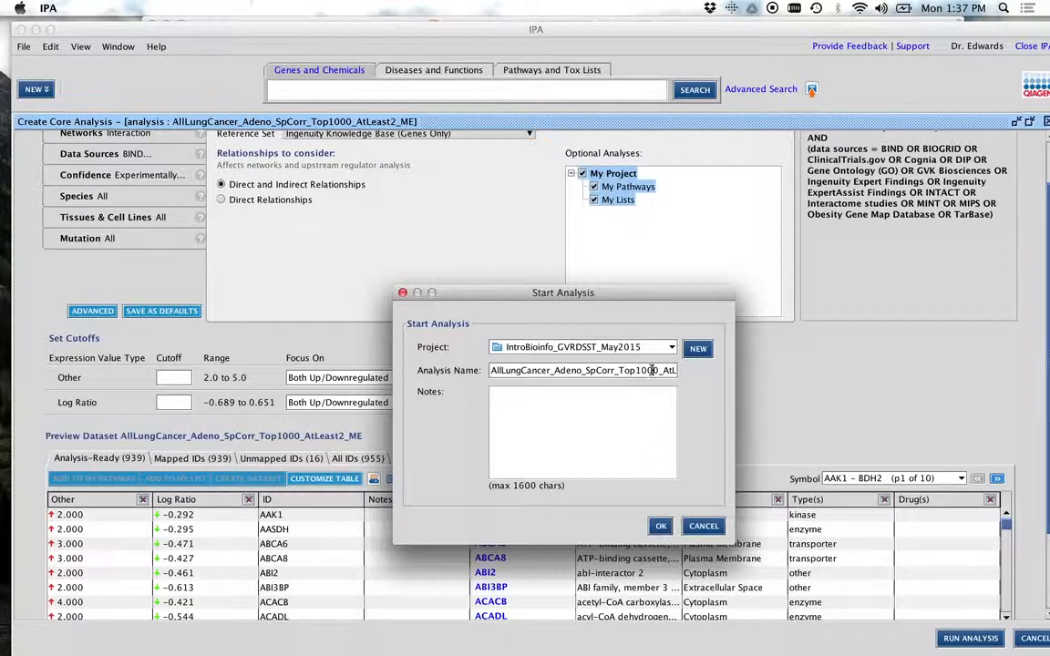
key("Right")
key("Right")
key("Right")
key("Right")
key("Right")
key("Right")
key("Right")
key("Right")
key("Right")
key("Right")
key("Right")
key("Right")
key("Right")
key("Right")
key("Right")
key("Right")
key("Right")
key("Right")
key("Right")
key("Right")
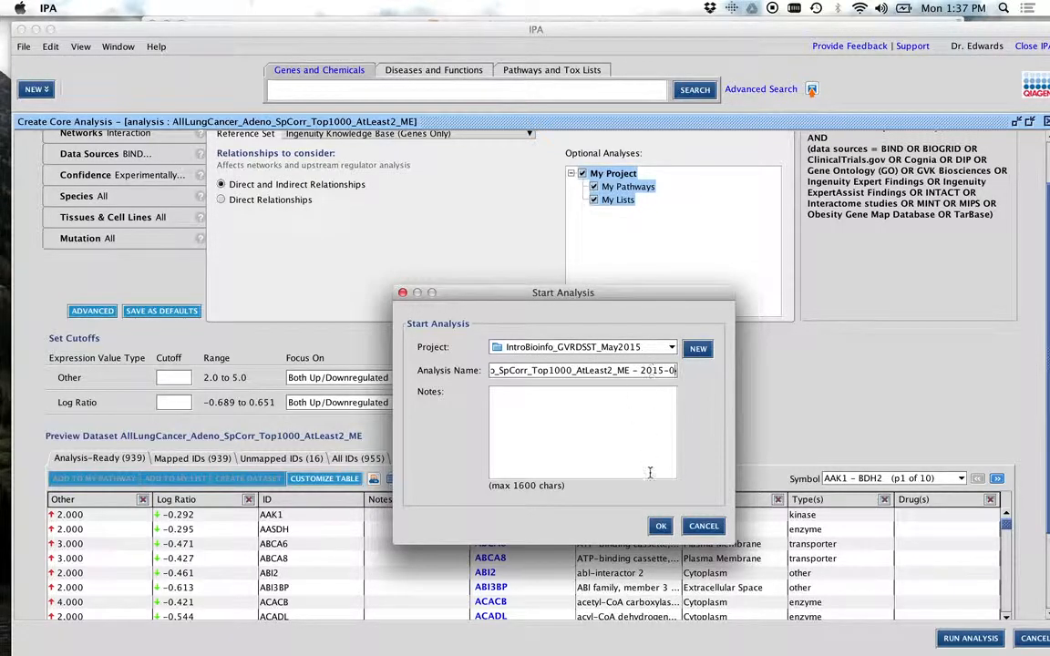
left_click(661, 526)
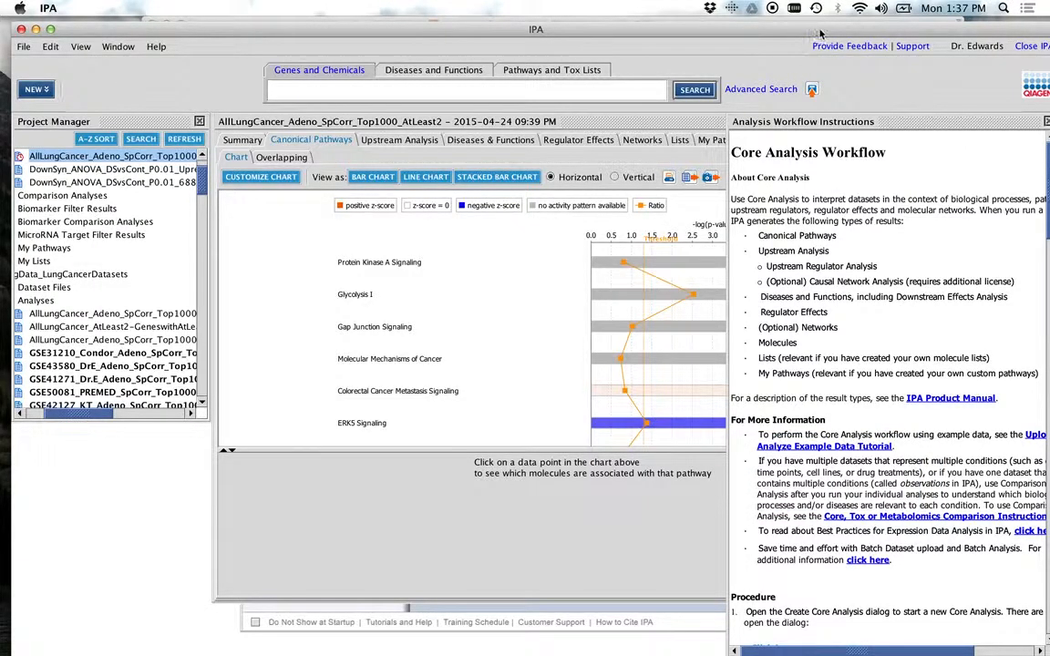
Close the Analysis Workflow Instructions and reposition the window so the Project Manager and the Canonical Pathways chart are in full view
left_click_drag(819, 34, 756, 37)
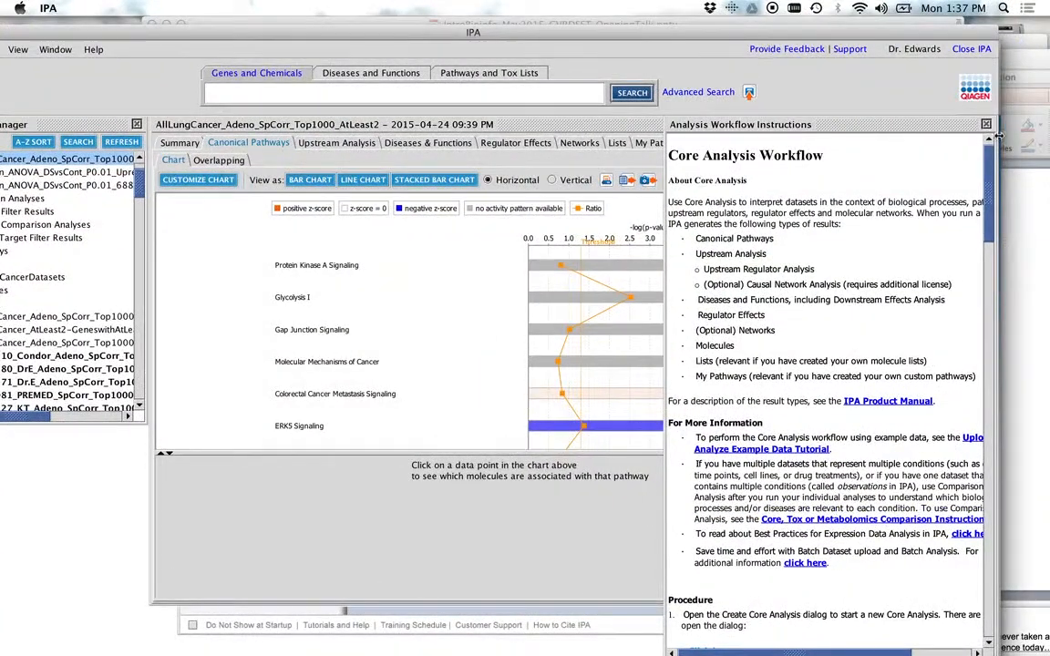
left_click(986, 125)
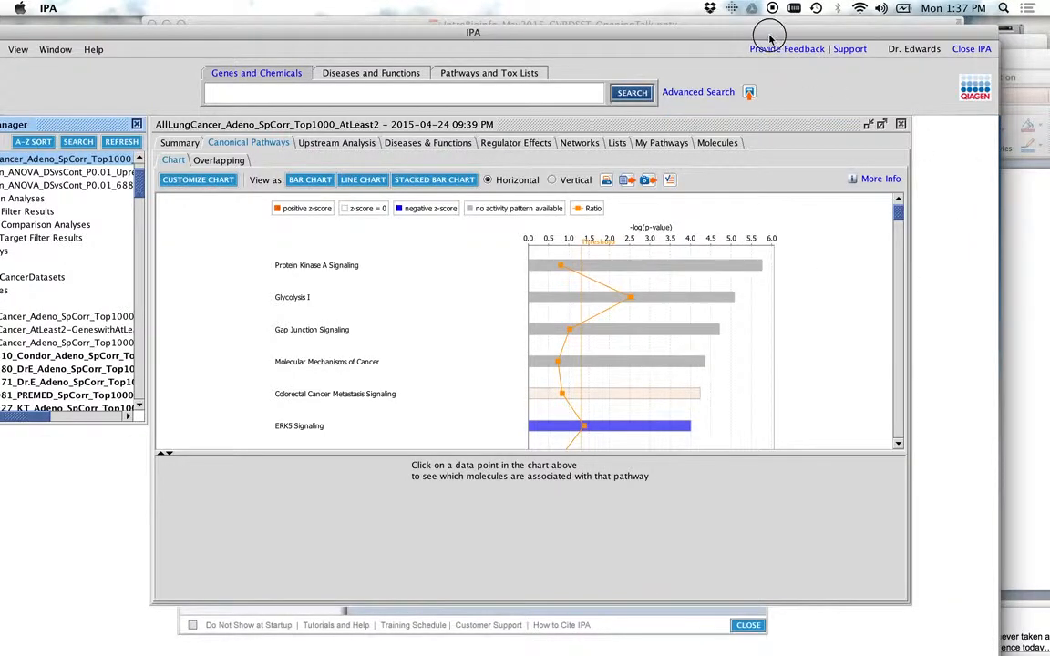
left_click_drag(693, 32, 820, 47)
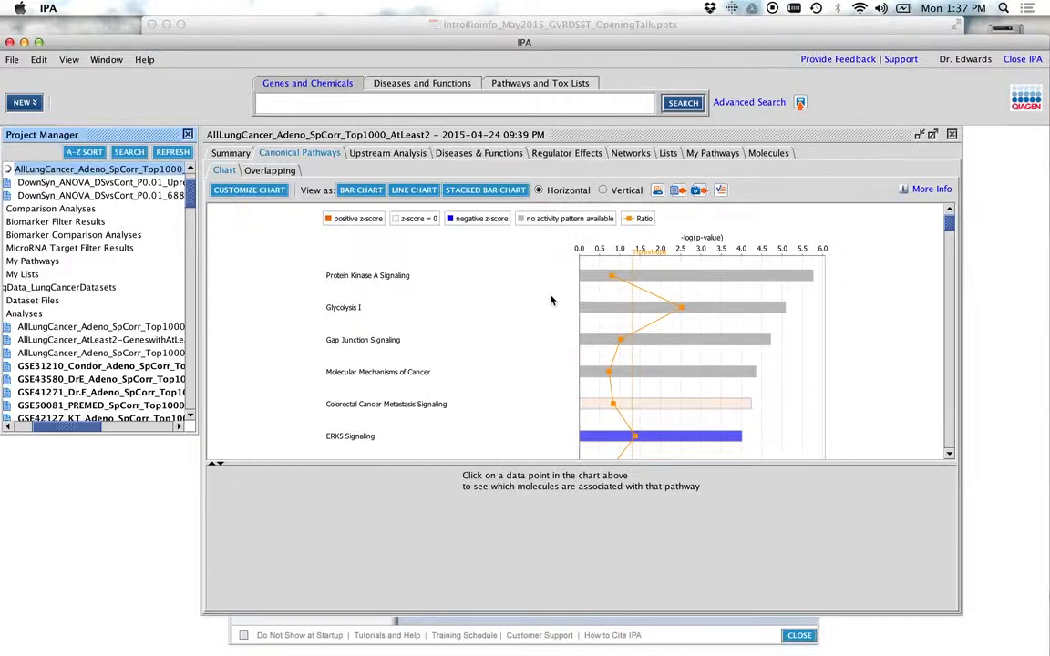
mouse_move(645, 315)
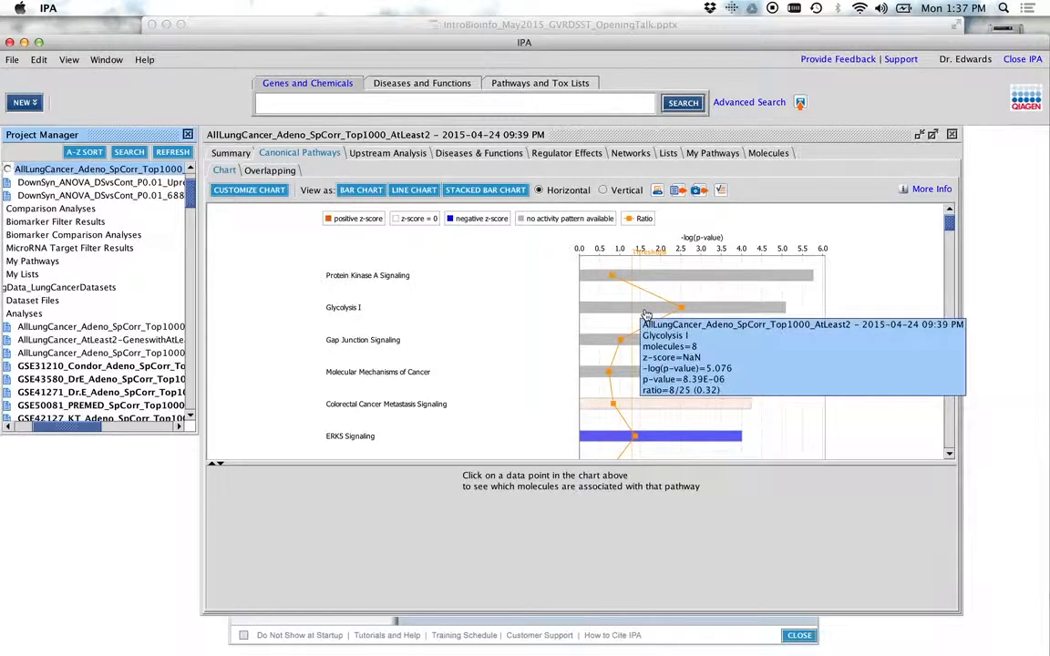
mouse_move(362, 50)
left_mouse_down()
mouse_move(398, 46)
mouse_move(363, 39)
left_mouse_up()
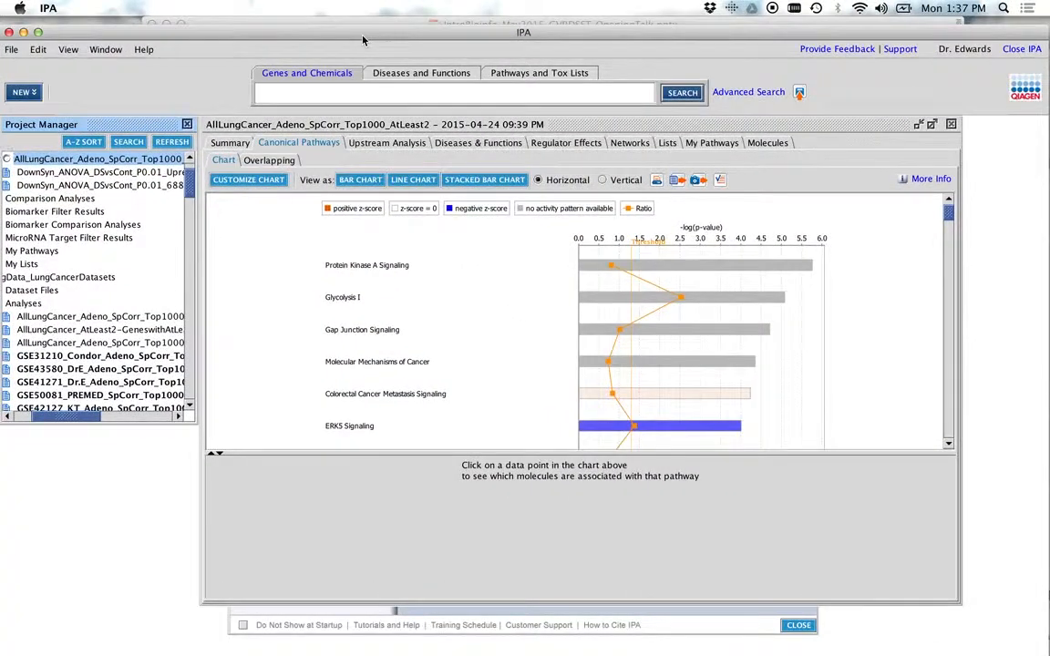